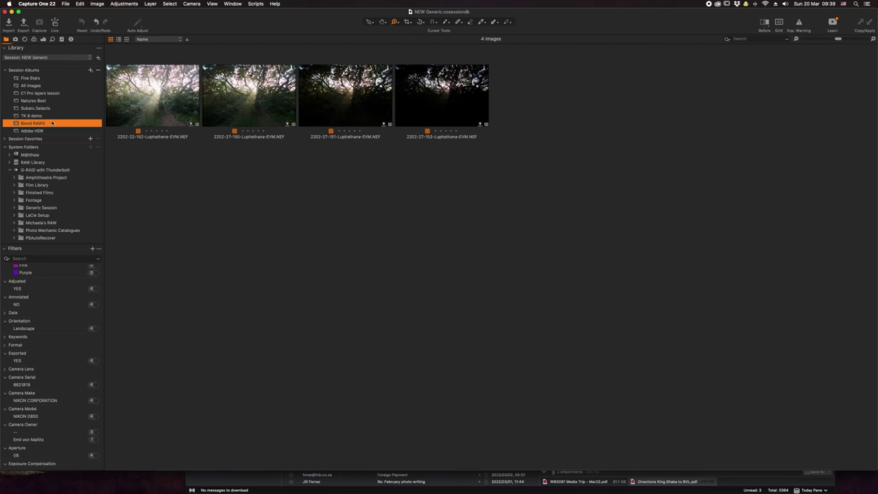
Open the Adobe HDR album under TK 8 demo and view its first image full-size.
click(46, 116)
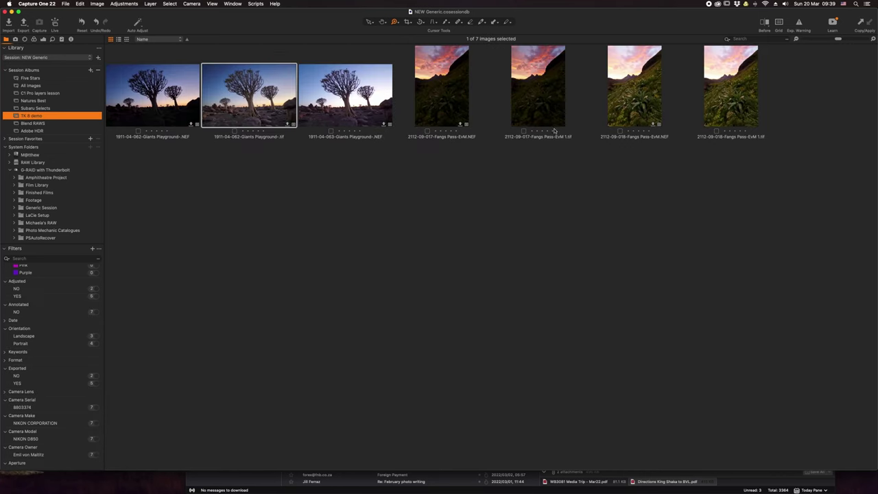
click(48, 130)
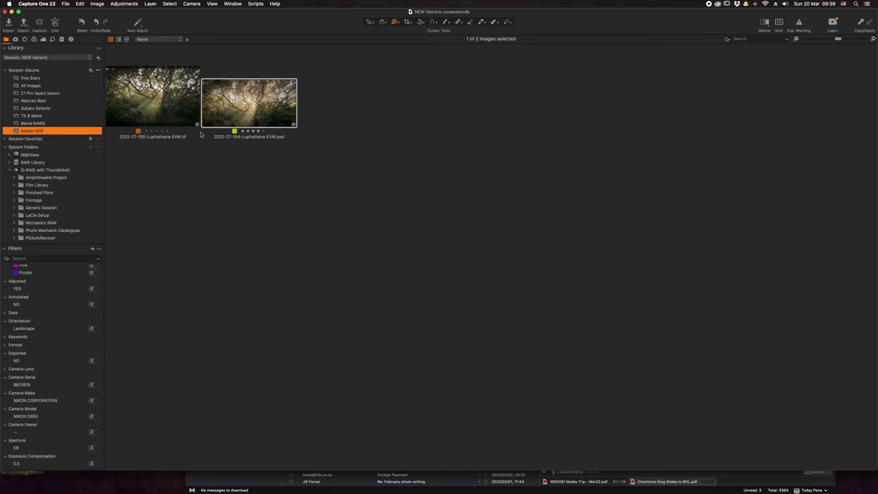
double_click(157, 111)
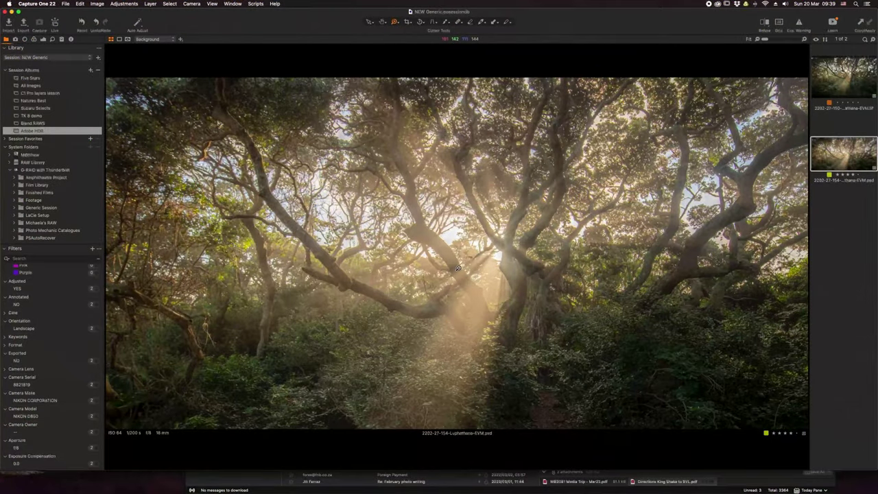
Zoom the forest photo to 33% then 50% and pan around to inspect detail.
click(720, 197)
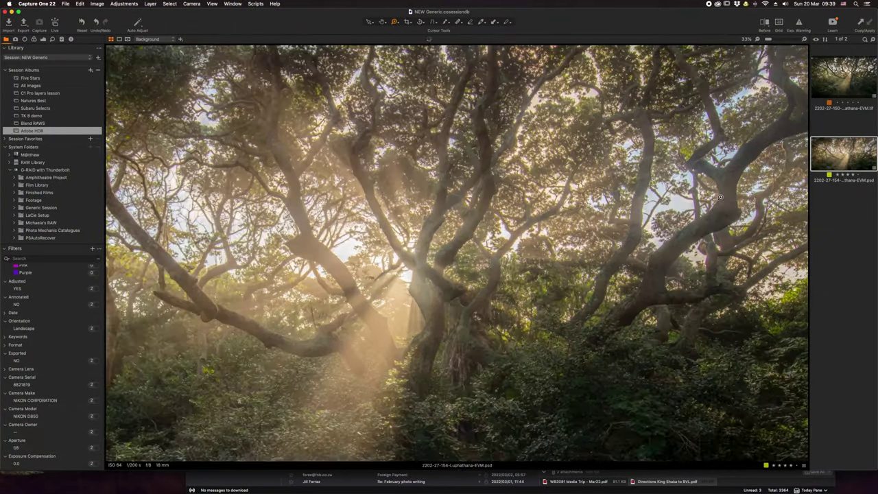
click(720, 197)
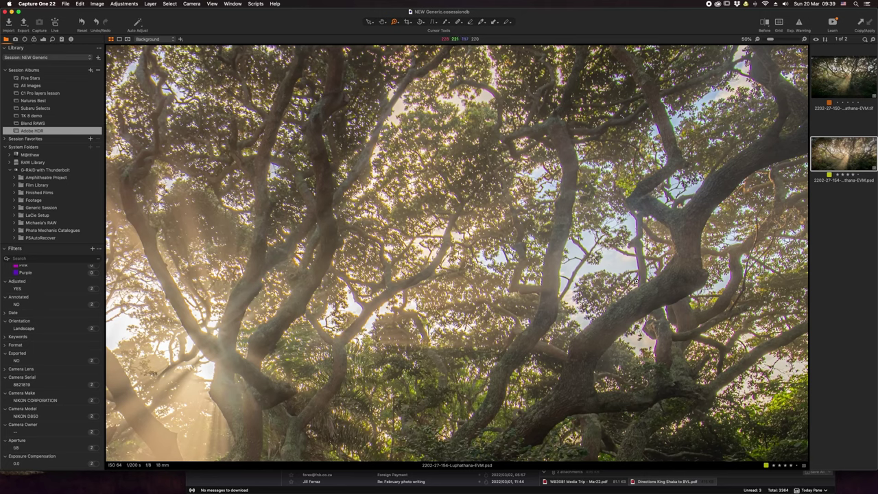
scroll(495, 326, up, 2)
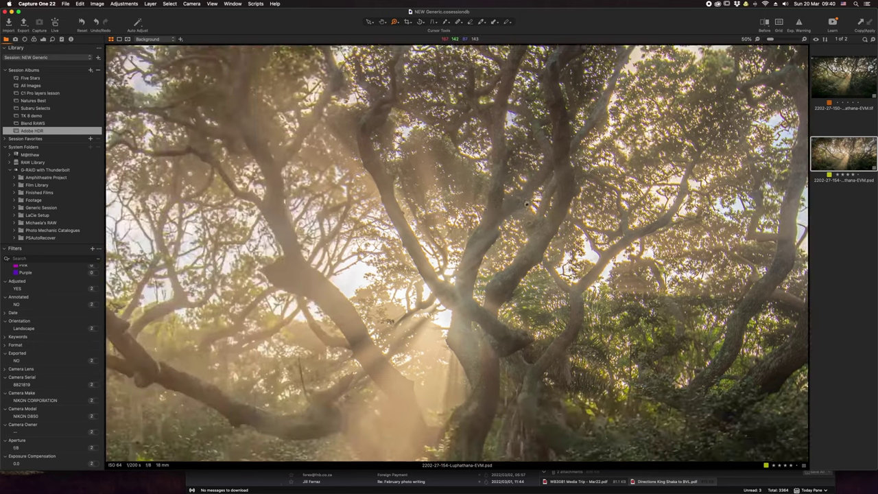
scroll(526, 203, left, 3)
scroll(343, 243, left, 3)
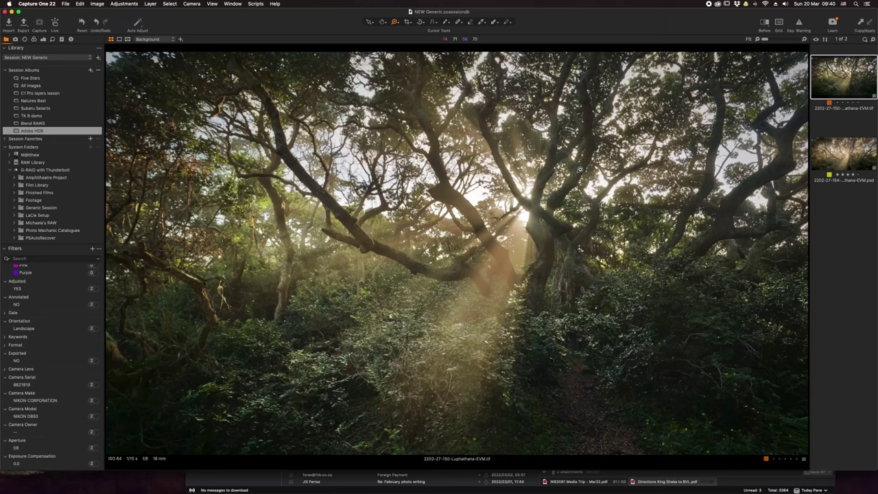
Open the Blend RAWS album, step through its four NEF exposures, then display all four together.
click(33, 122)
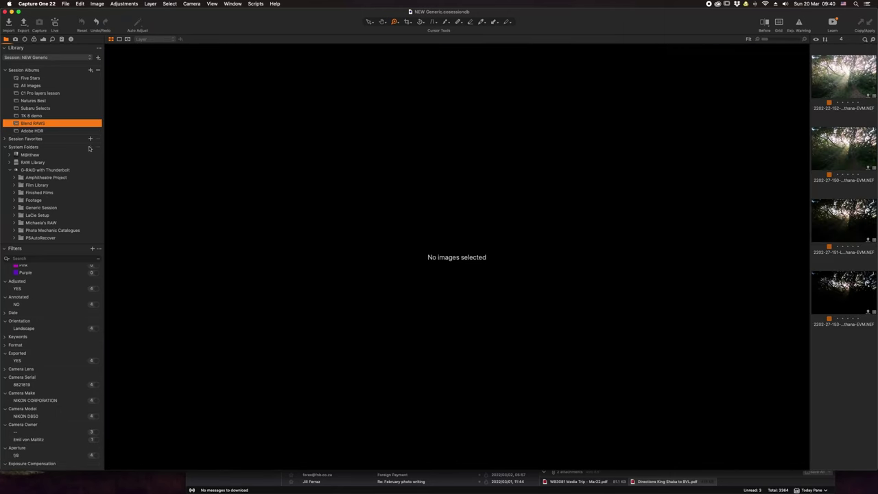
key(super+alt+v)
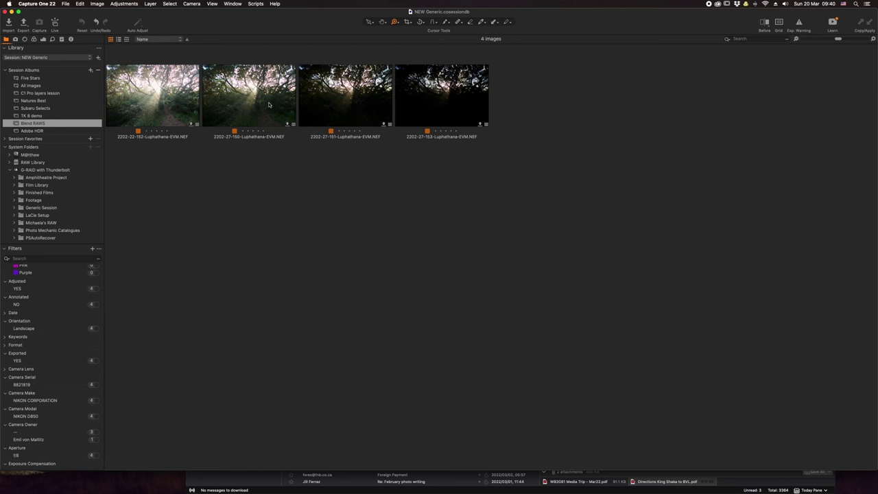
double_click(152, 97)
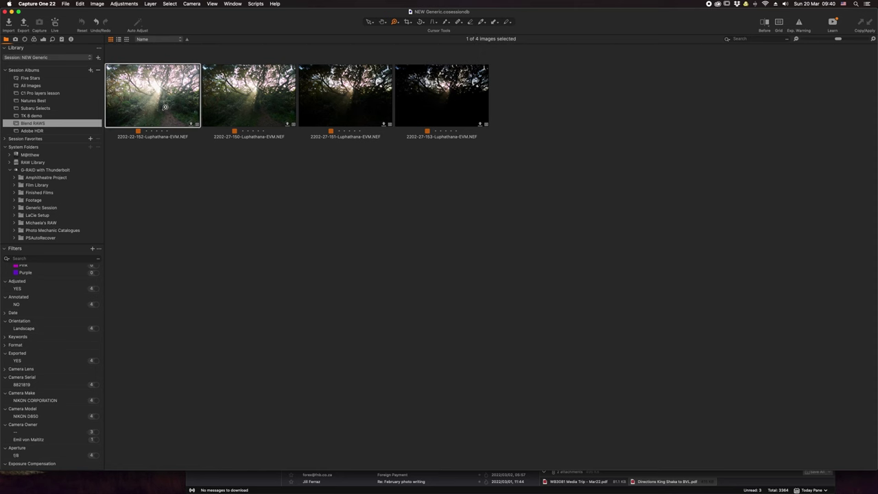
key(Right)
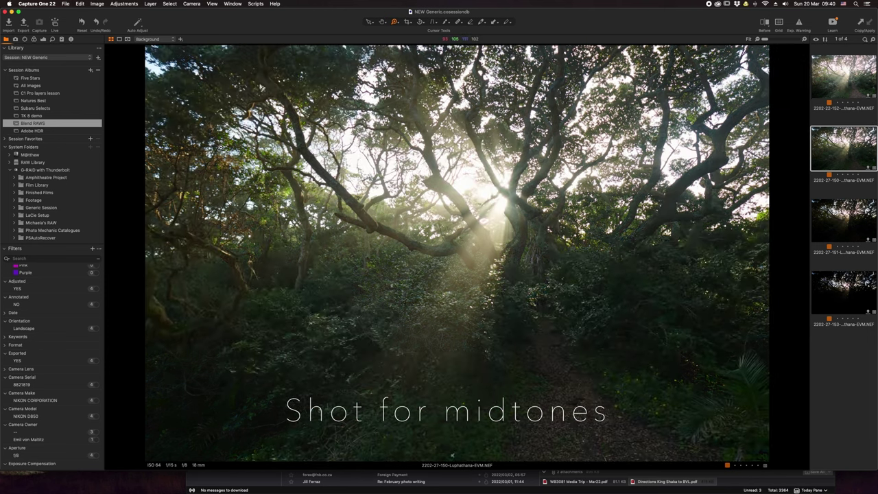
key(Right)
key(Right)
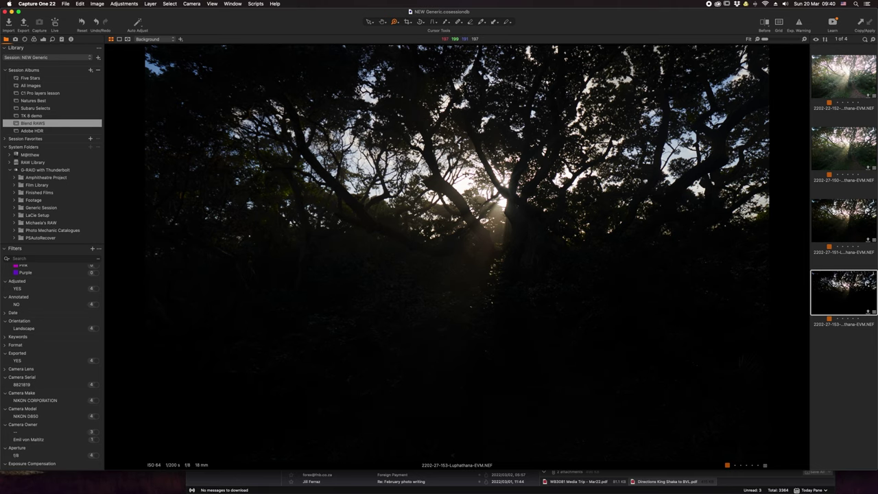
shift+click(847, 68)
Send the four selected exposures to Adobe Photoshop 2022 with Edit With.
right_click(833, 91)
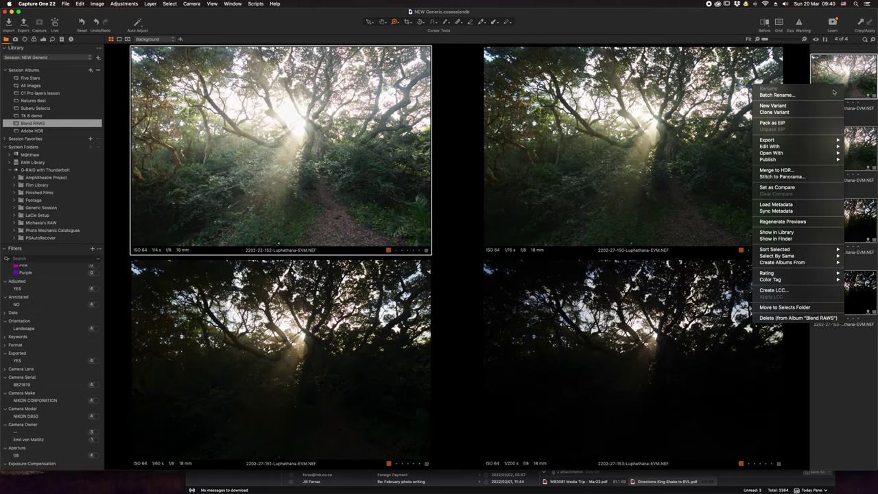
mouse_move(794, 148)
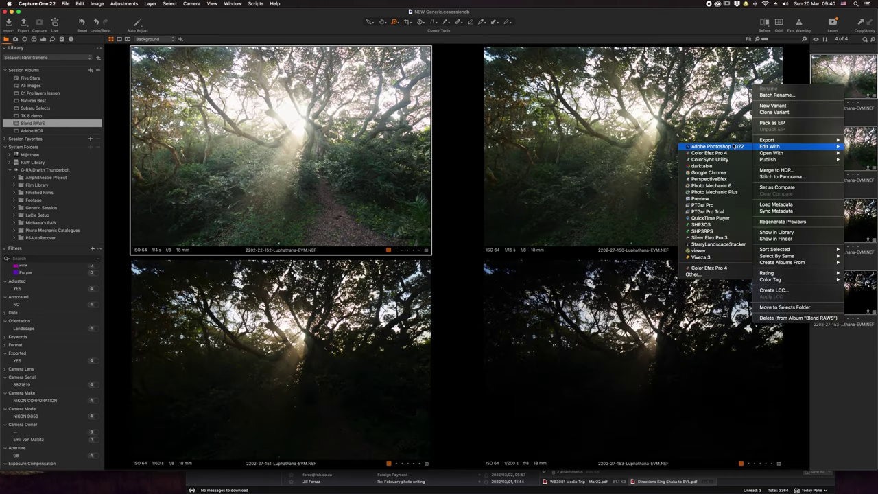
click(728, 147)
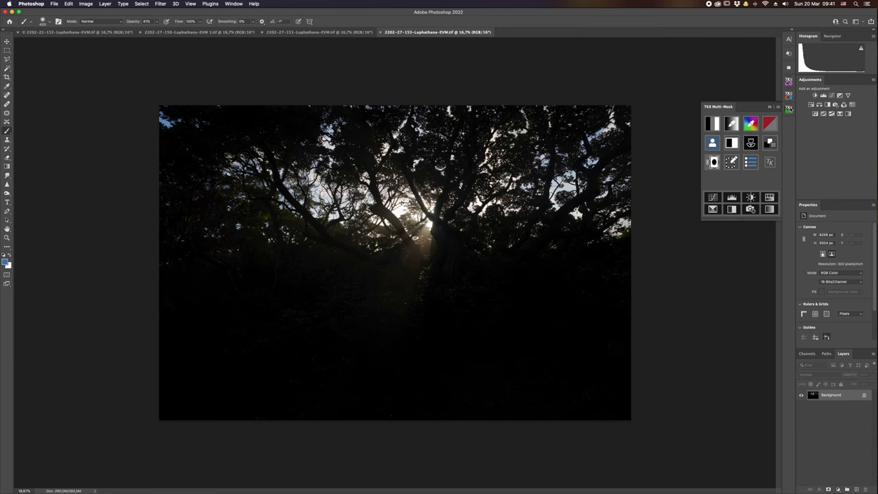
Stack all open exposures as layers in one document with the TK8 Stack action.
click(790, 98)
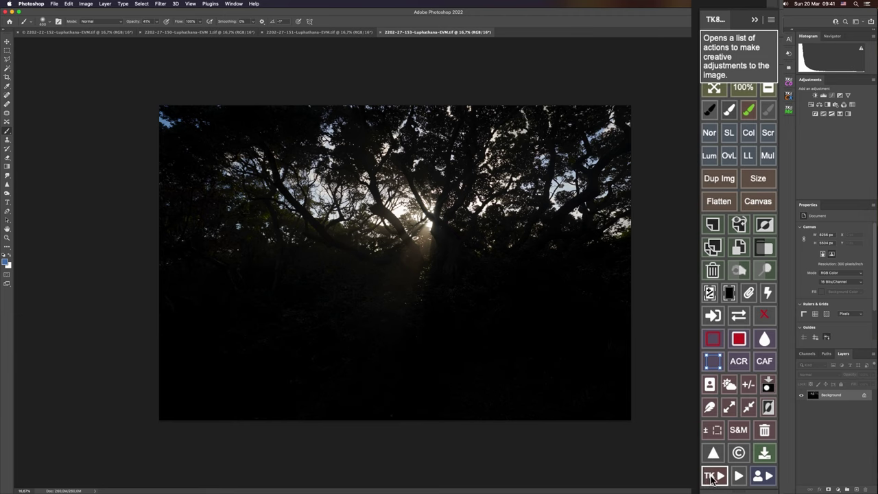
click(712, 476)
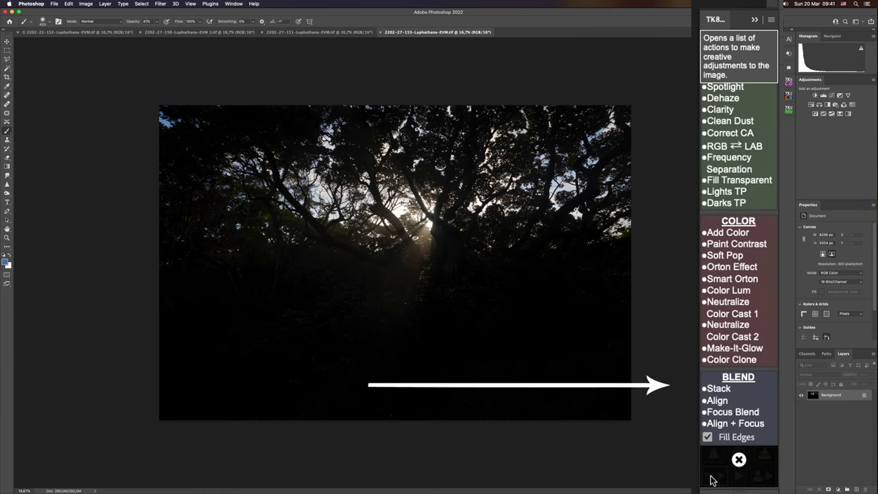
click(720, 389)
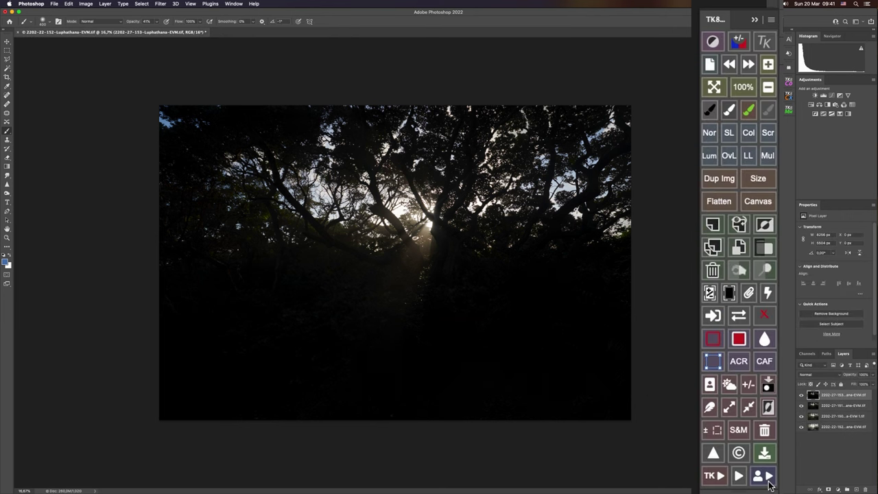
Toggle the exposure layers' visibility to compare brightness, then auto-align the stack with TK8 Align.
click(801, 395)
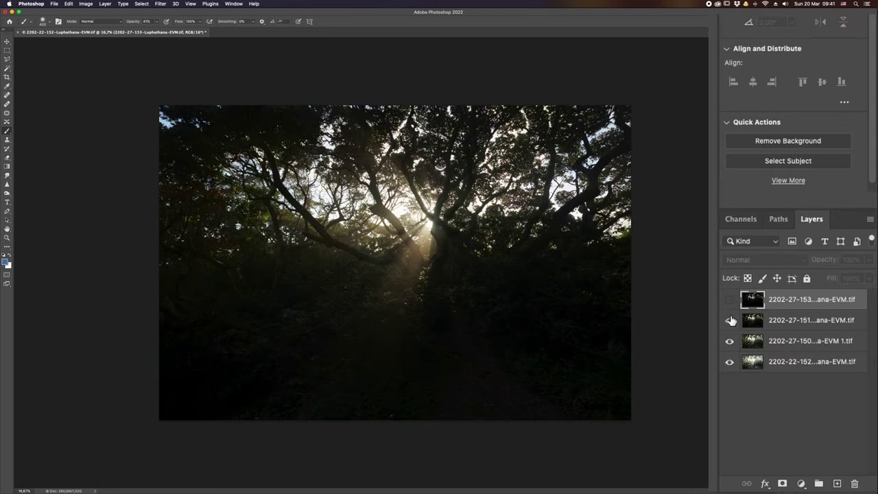
click(801, 406)
click(801, 415)
click(801, 415)
click(729, 320)
click(729, 299)
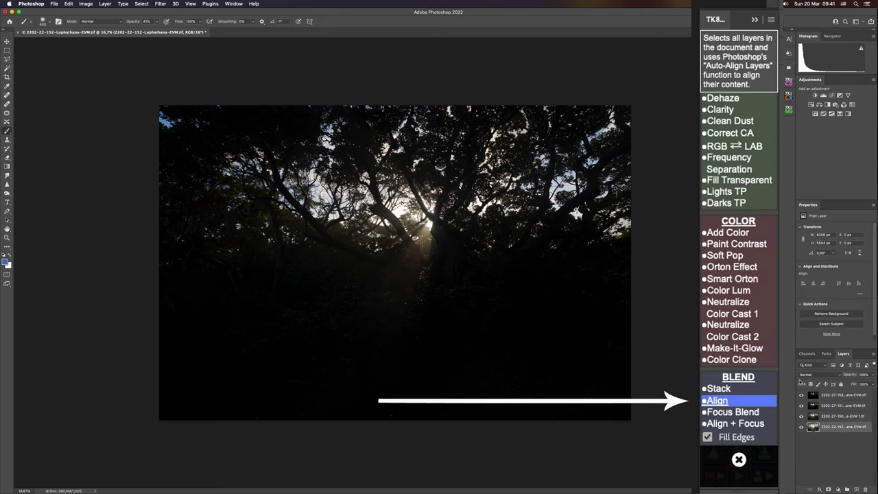
click(715, 400)
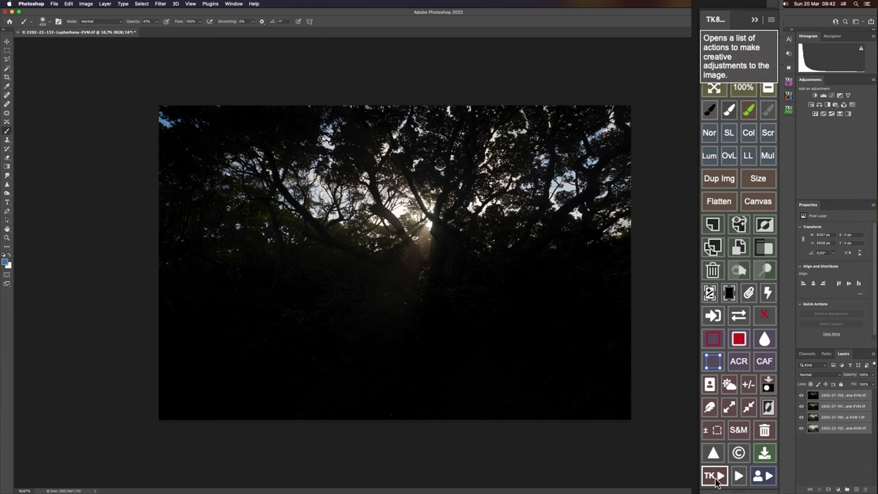
click(714, 482)
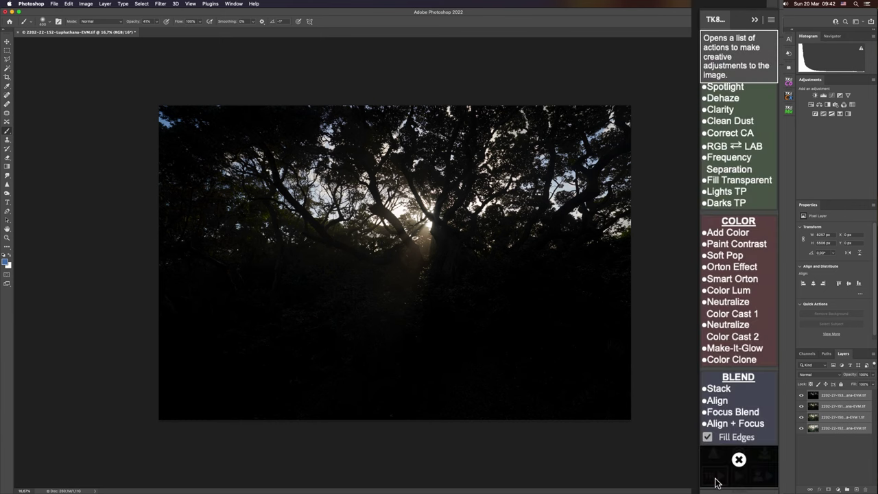
Run TK8 Focus Blend to add a merged layer, then shrink the TK8 panel.
click(718, 412)
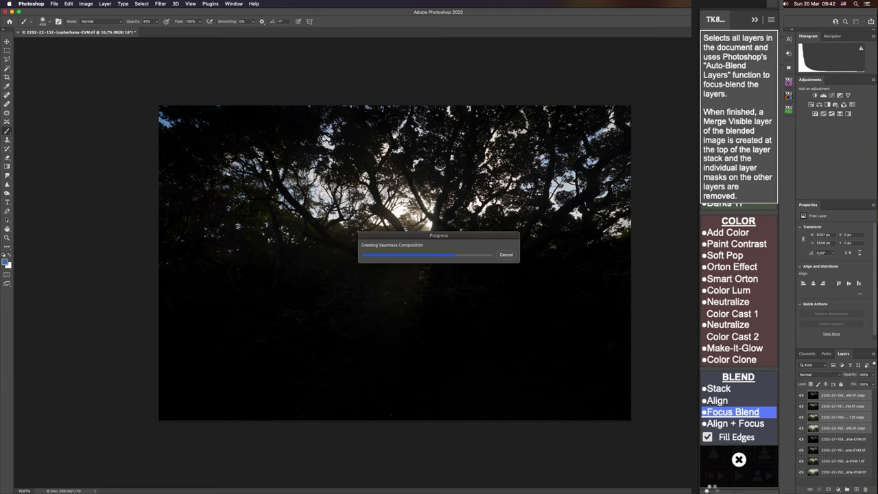
drag(710, 488, 746, 333)
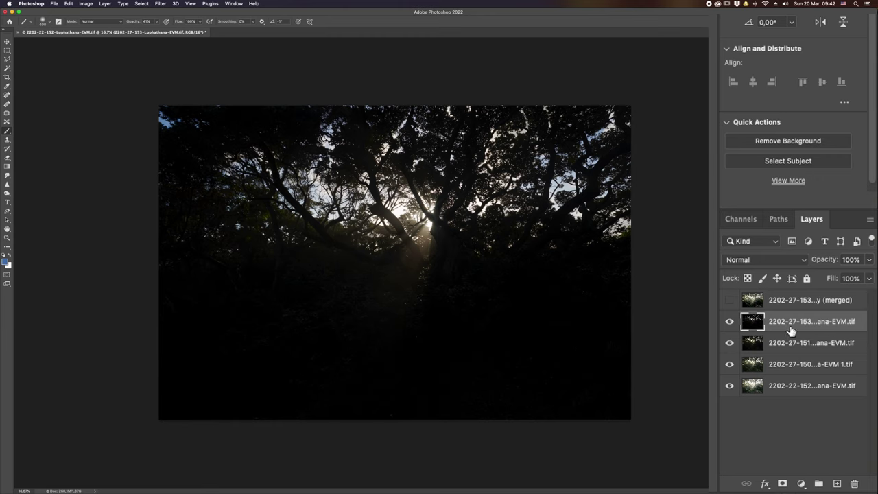
Rename the top two exposure layers Highlights and Brights.
double_click(790, 322)
text(Highlig)
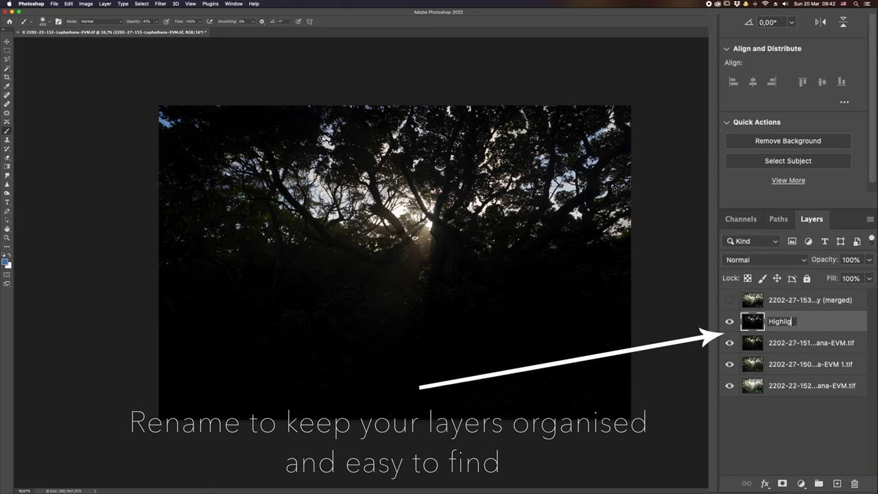
text(hts)
key(Return)
double_click(812, 342)
text(B)
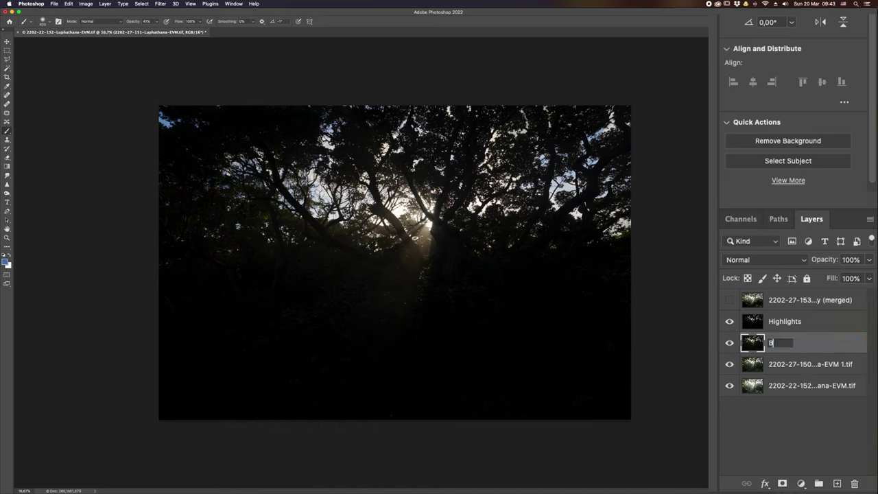
text(rights)
key(Return)
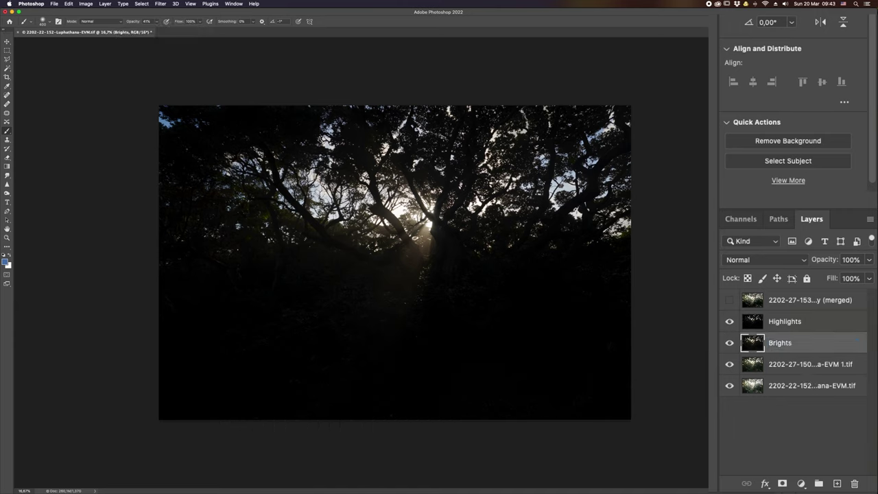
Rename the lower two exposure layers Mid tones and Shadows, then select Highlights.
click(809, 370)
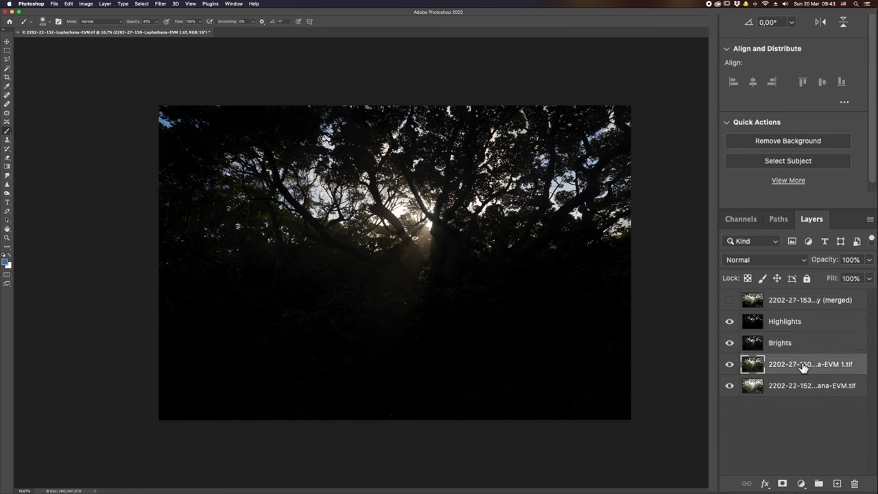
double_click(802, 365)
text(Mid tones)
key(Return)
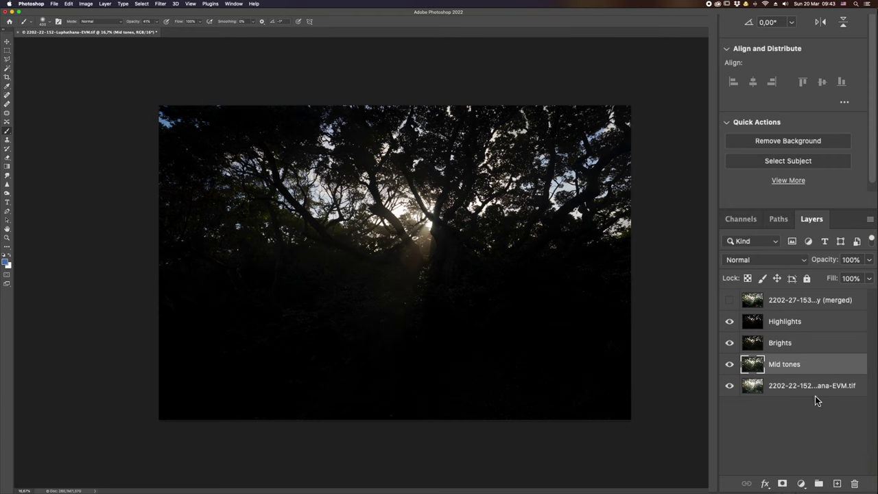
double_click(814, 394)
text(S)
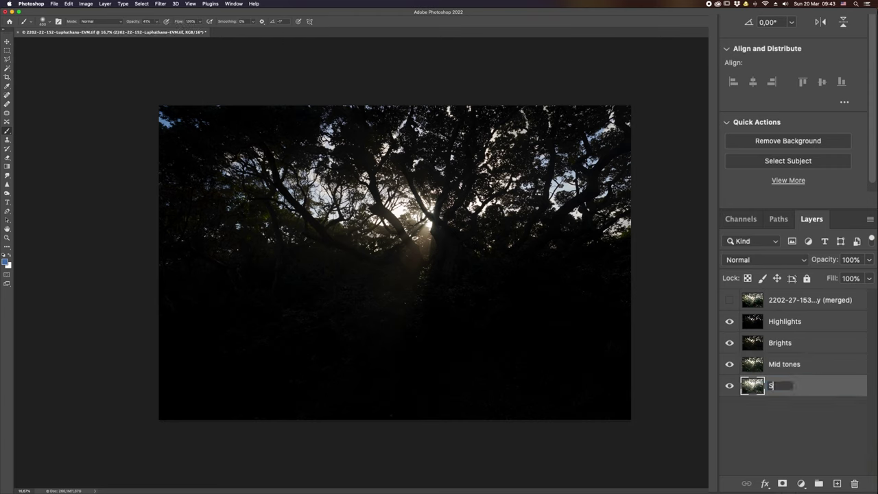
text(hadows)
key(Return)
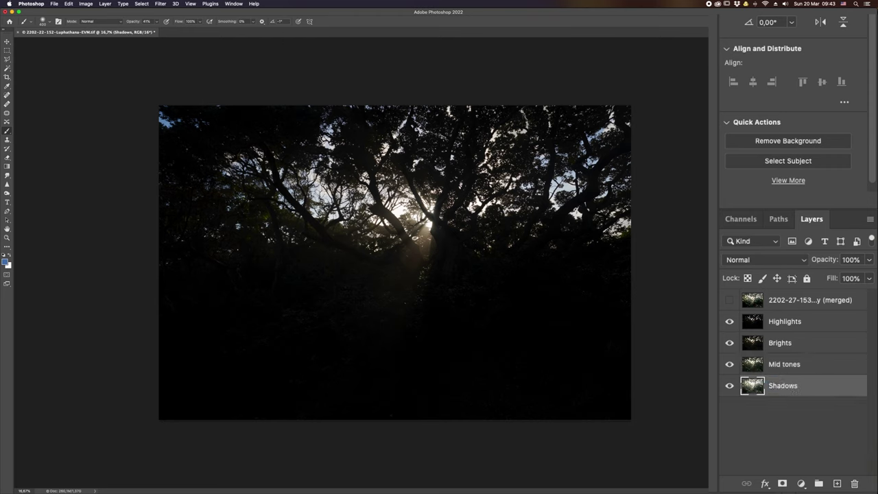
click(793, 330)
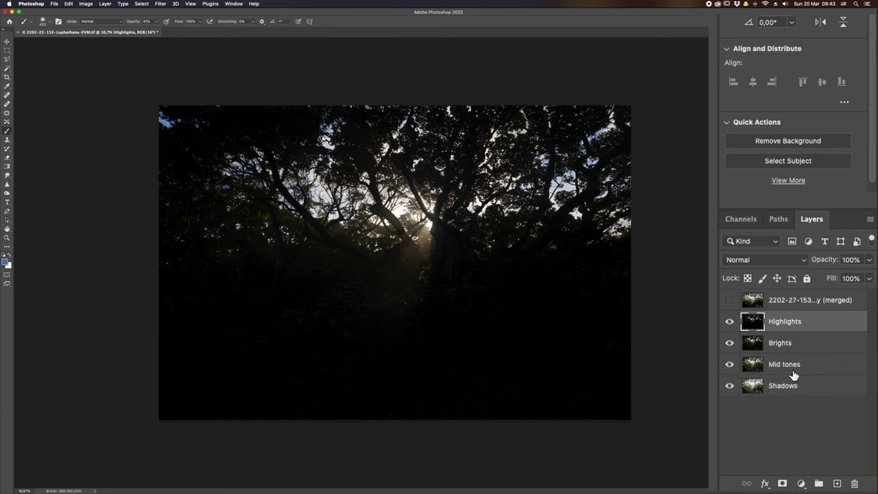
Add an all-black mask to the Highlights layer and compare it on and off.
alt+click(783, 484)
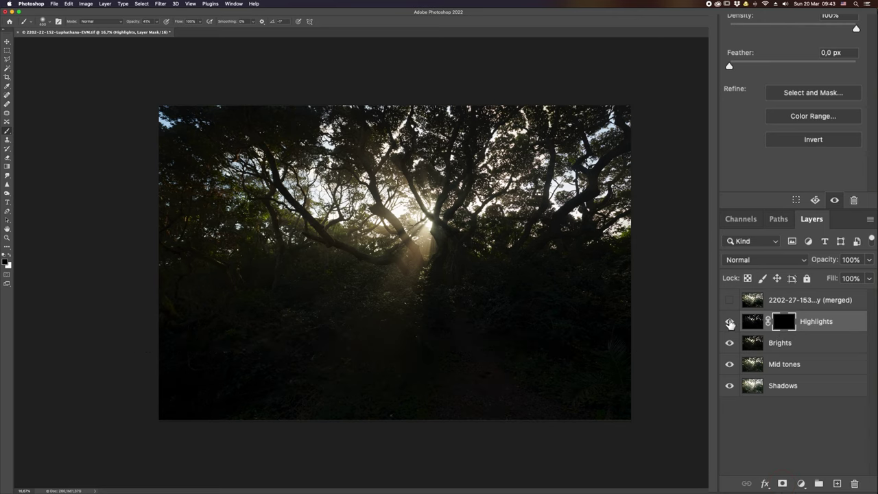
click(729, 322)
click(729, 321)
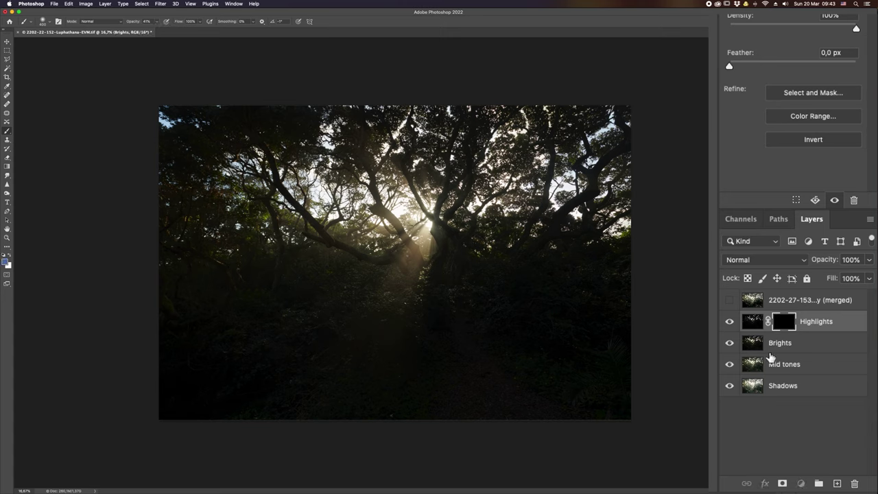
click(747, 341)
Make a Lights-1 selection from Brights in TK8 Multi-Mask and target the Highlights mask with a bigger brush.
click(793, 113)
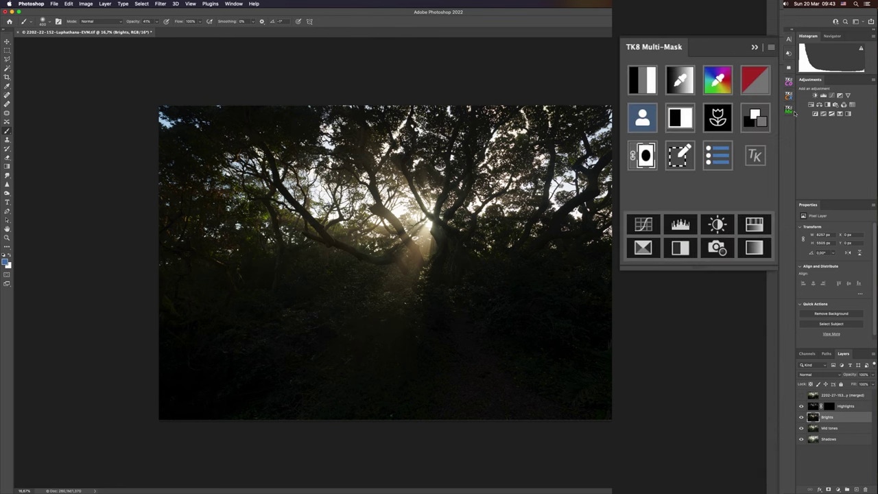
click(642, 222)
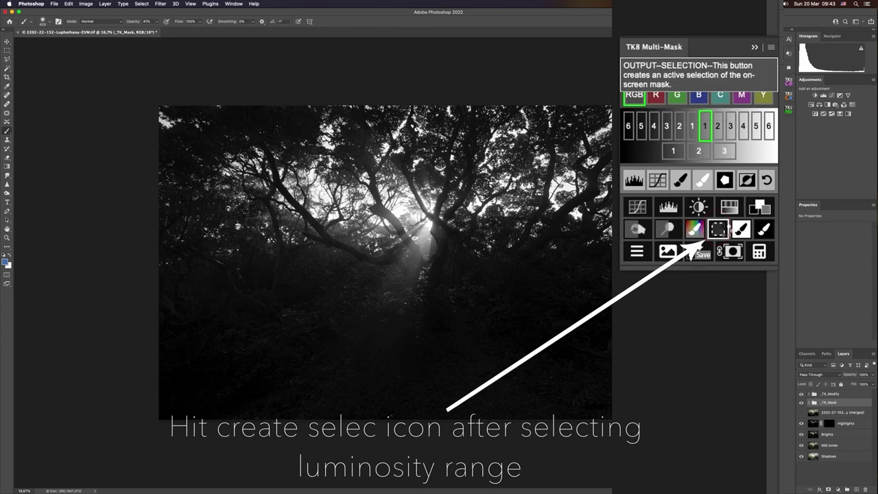
click(717, 230)
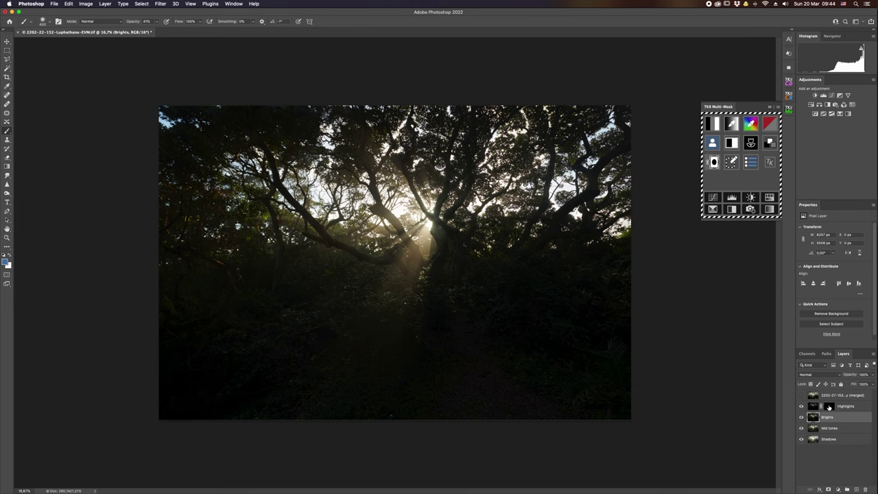
click(828, 405)
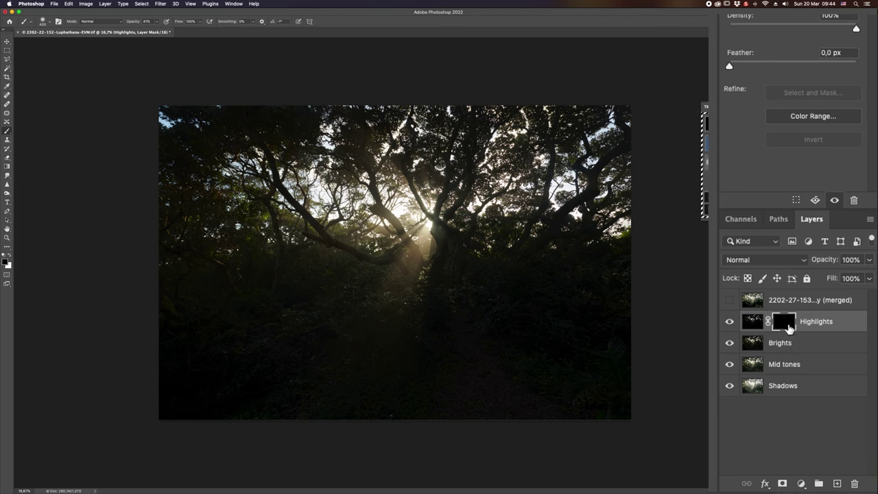
key(bracketright)
key(bracketright)
key(bracketright)
key(bracketright)
key(bracketright)
key(bracketright)
key(F12)
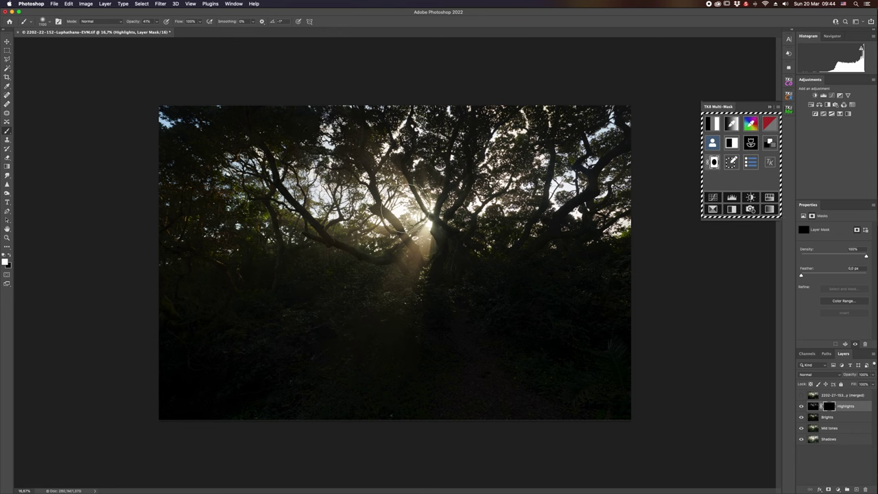
Paint white into the Highlights mask around the sun and canopy, refining with a smaller brush.
mouse_move(431, 219)
mouse_down()
mouse_move(412, 251)
mouse_move(387, 261)
mouse_move(394, 252)
mouse_up()
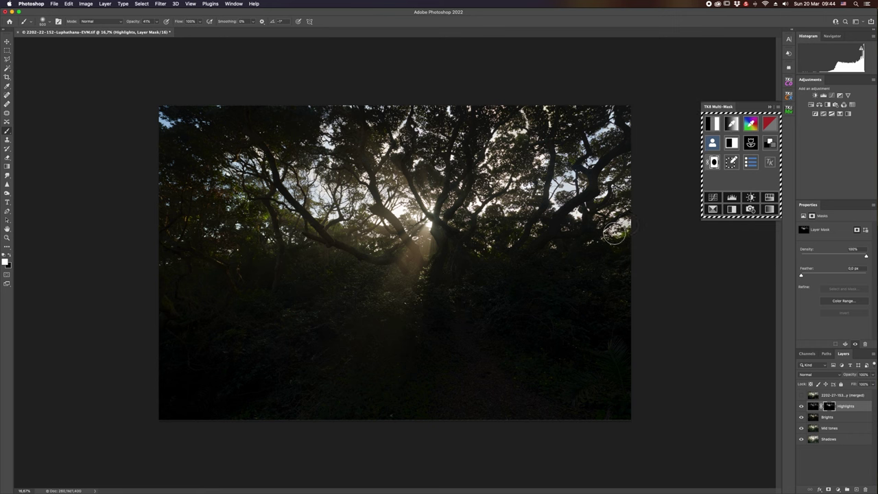
scroll(608, 215, up, 5)
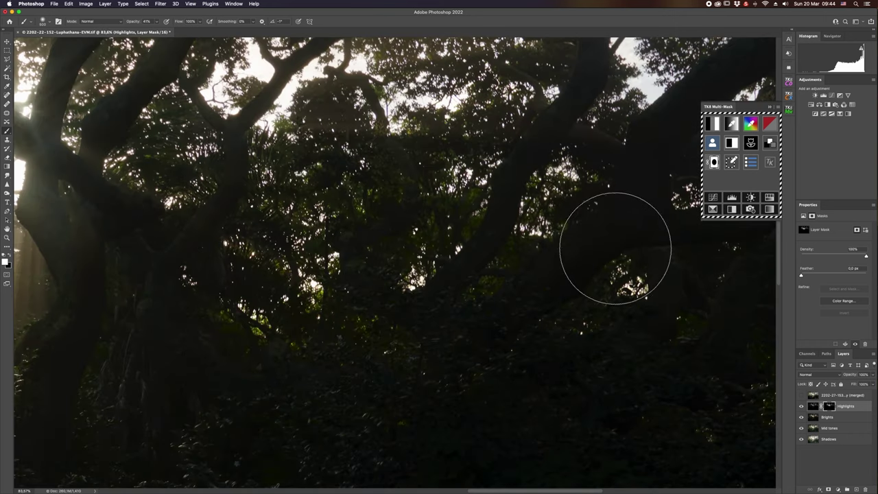
drag(625, 236, 343, 255)
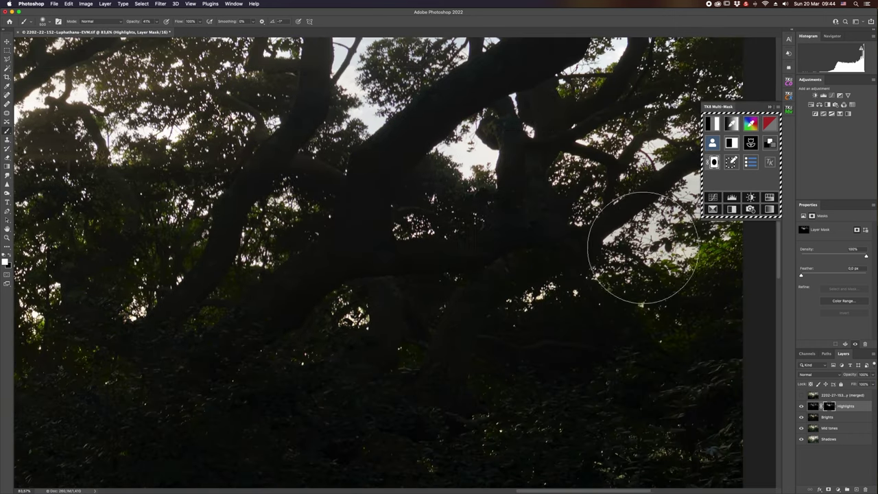
drag(277, 231, 463, 235)
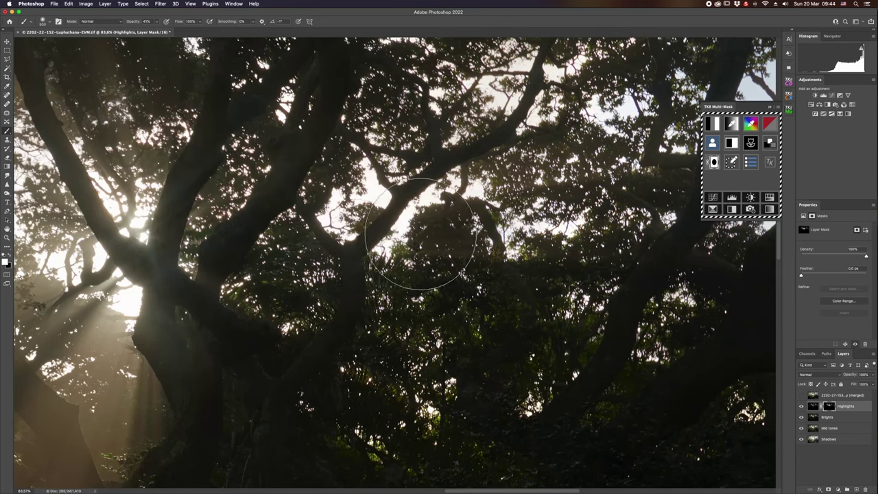
drag(54, 250, 336, 246)
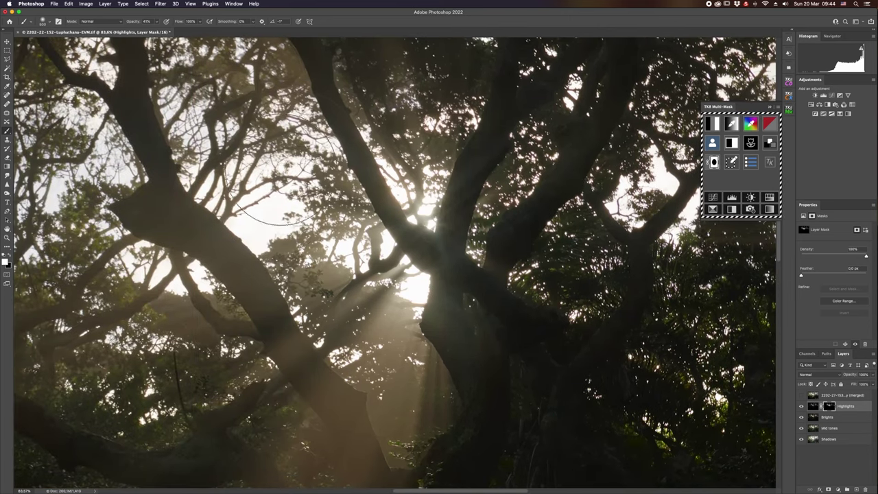
scroll(319, 213, left, 5)
scroll(319, 213, up, 4)
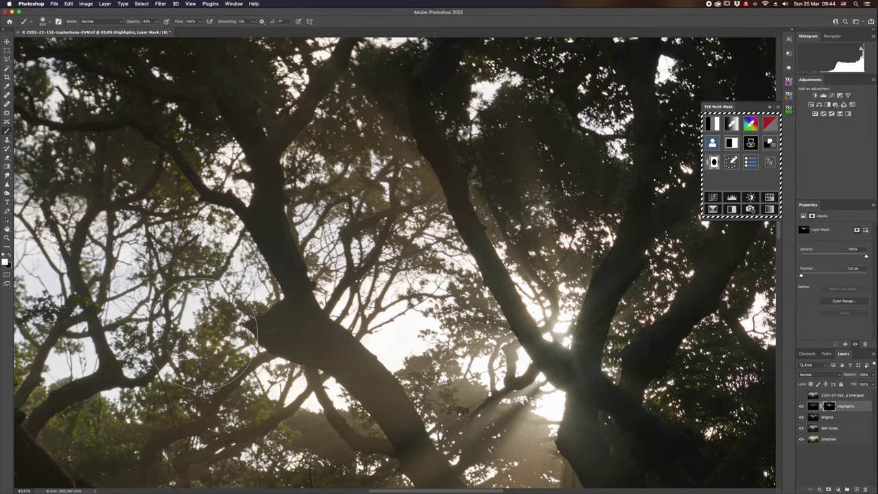
scroll(165, 226, left, 6)
scroll(164, 226, down, 3)
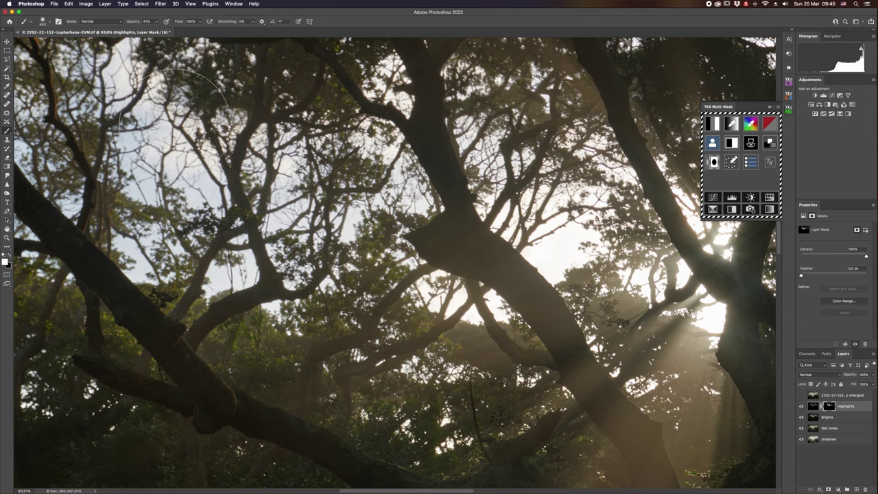
key(bracketleft)
key(bracketleft)
key(bracketleft)
key(bracketleft)
key(bracketleft)
key(bracketleft)
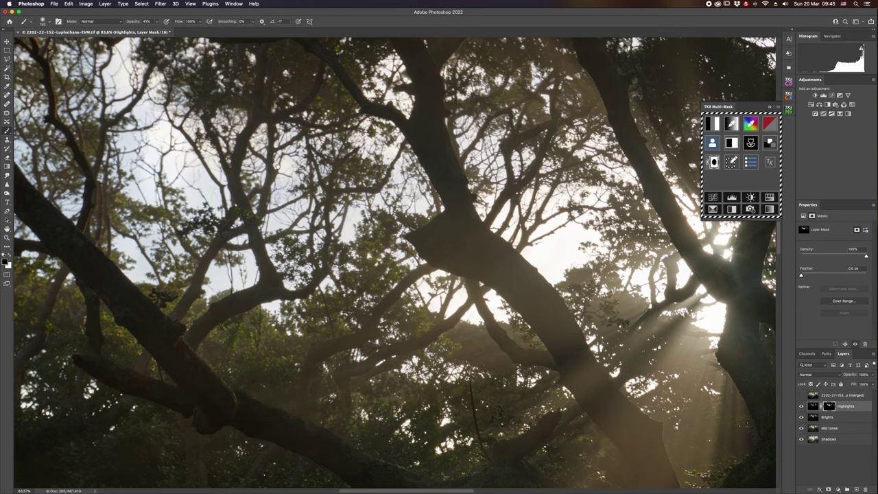
drag(278, 167, 404, 256)
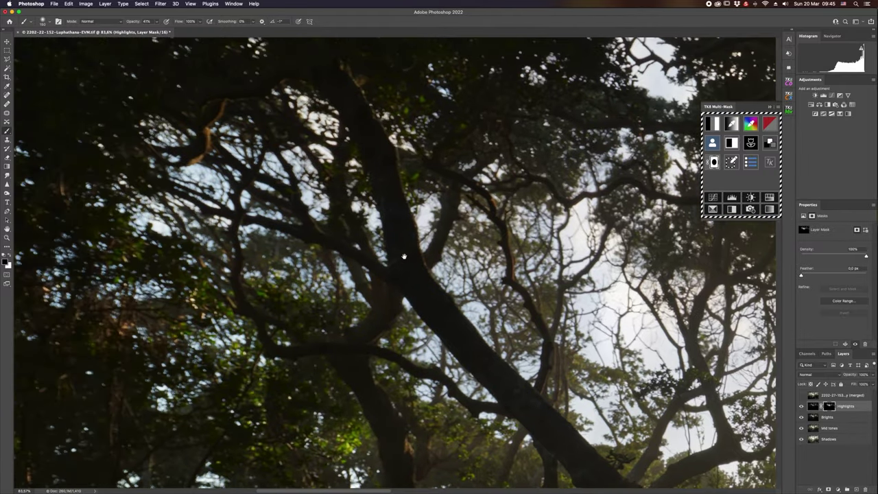
key(super+0)
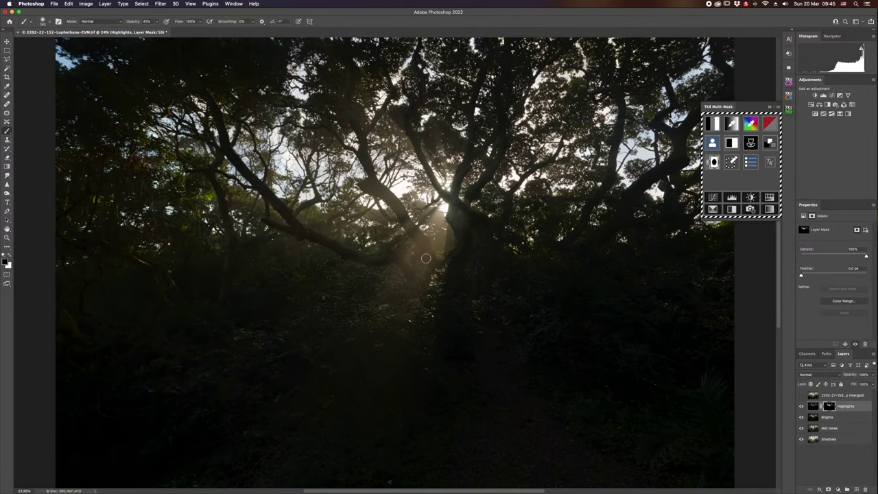
click(801, 406)
click(801, 406)
click(801, 406)
click(801, 406)
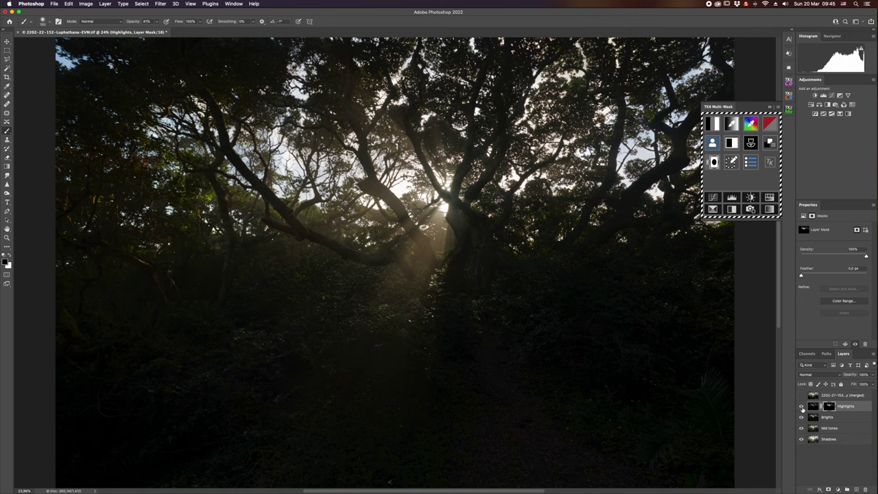
click(800, 406)
click(801, 406)
click(800, 406)
click(800, 406)
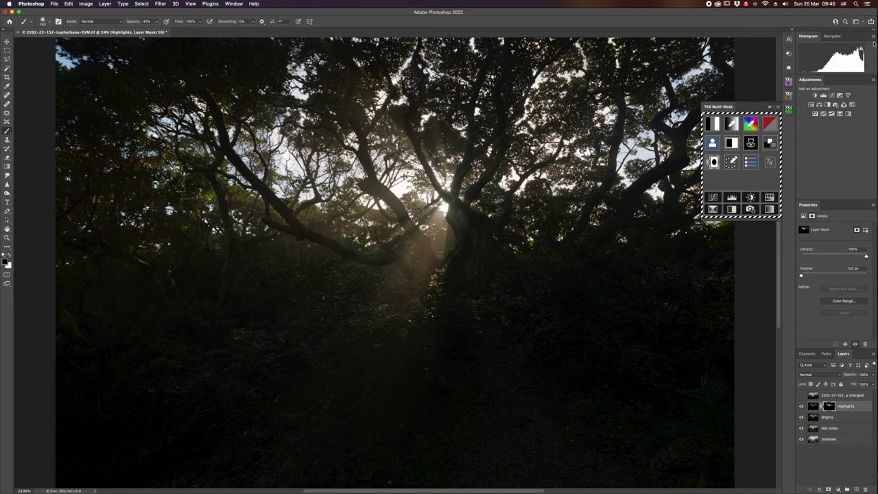
click(800, 407)
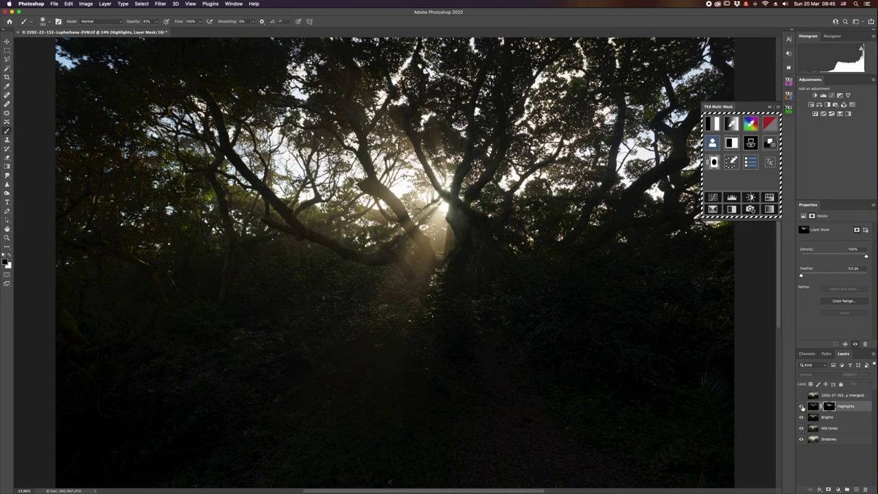
click(800, 406)
click(801, 406)
click(800, 407)
click(800, 407)
click(800, 407)
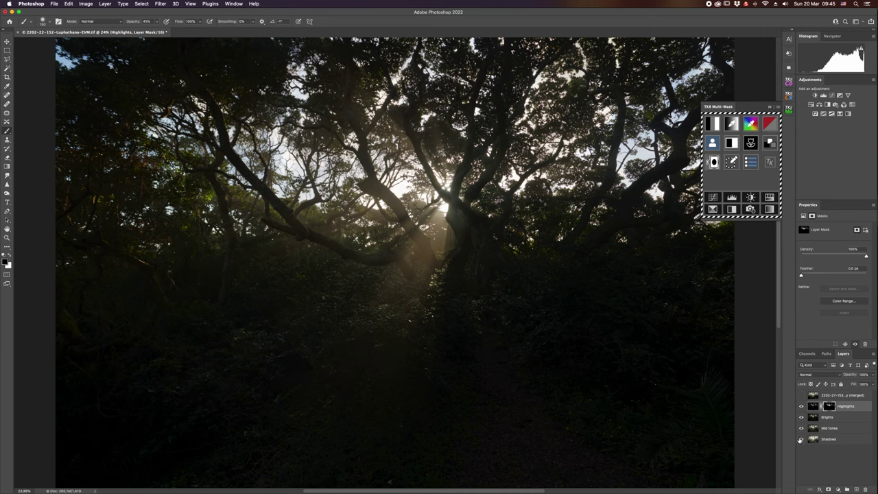
click(845, 417)
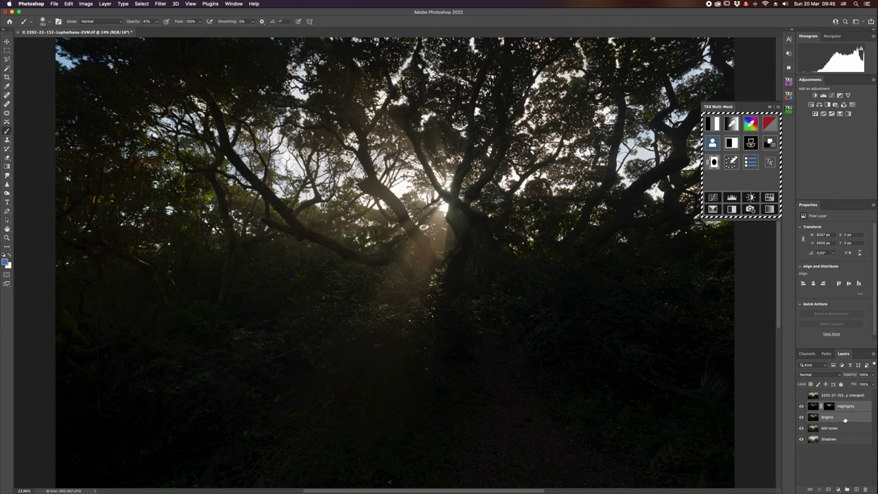
Group the Highlights and Brights layers into Group 1 and give the group an all-black mask.
key(super+g)
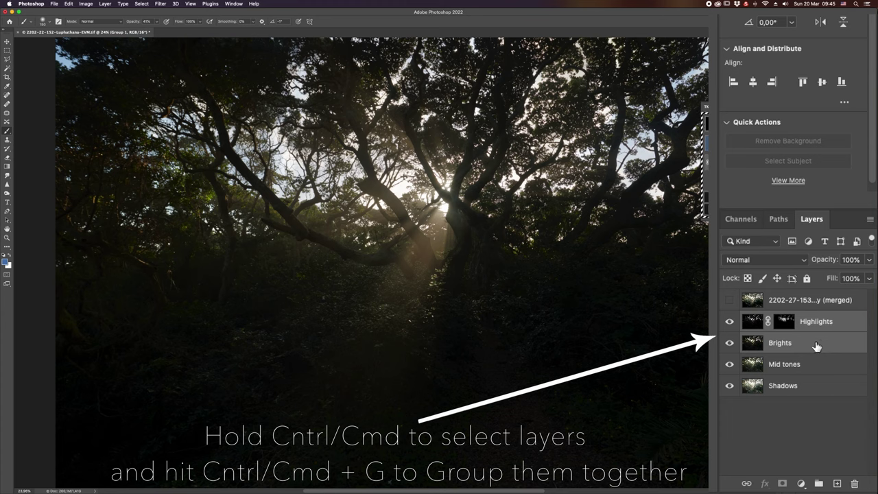
key(super+g)
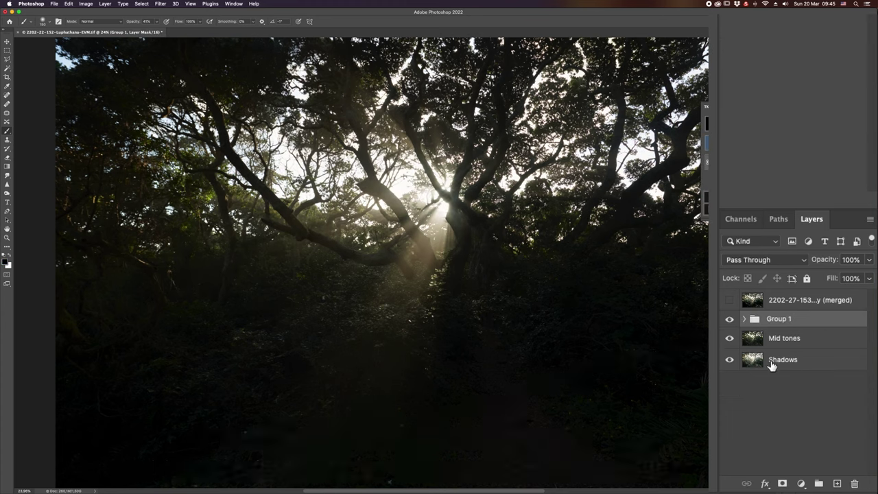
click(782, 483)
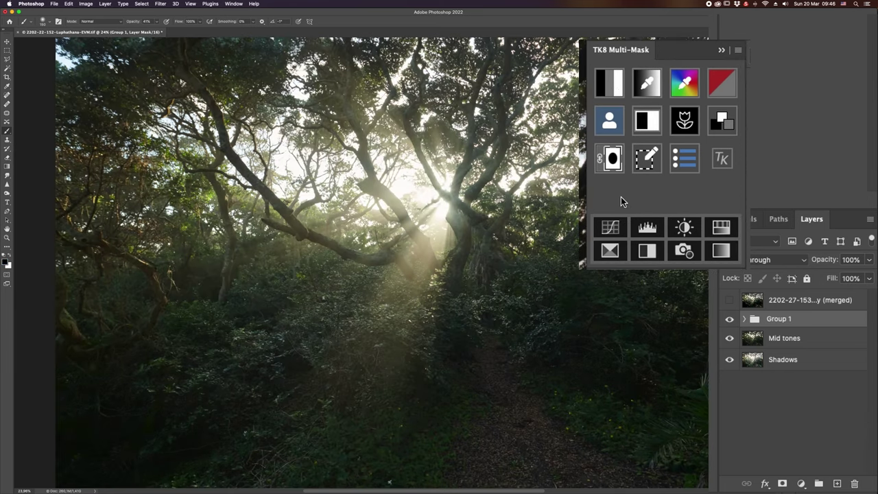
alt+click(783, 483)
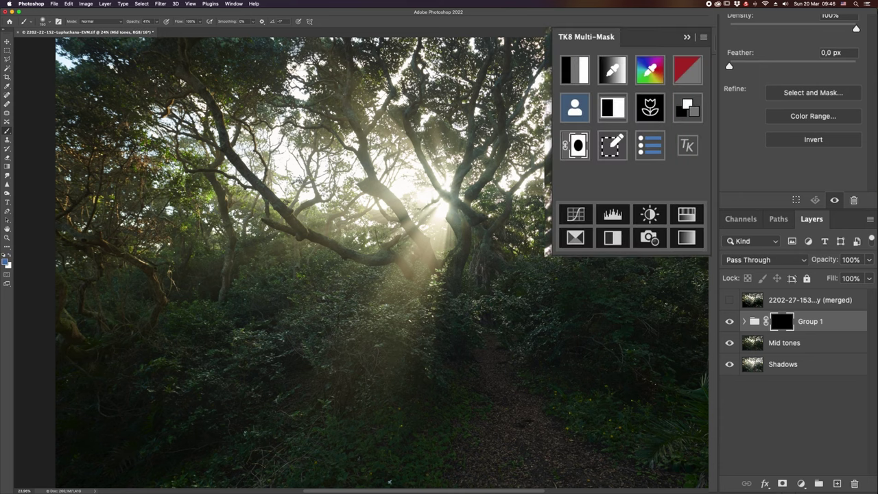
From Mid tones, preview the TK8 Lights-2 and Lights-1 masks, settle on Lights-2, then close the preview.
click(756, 346)
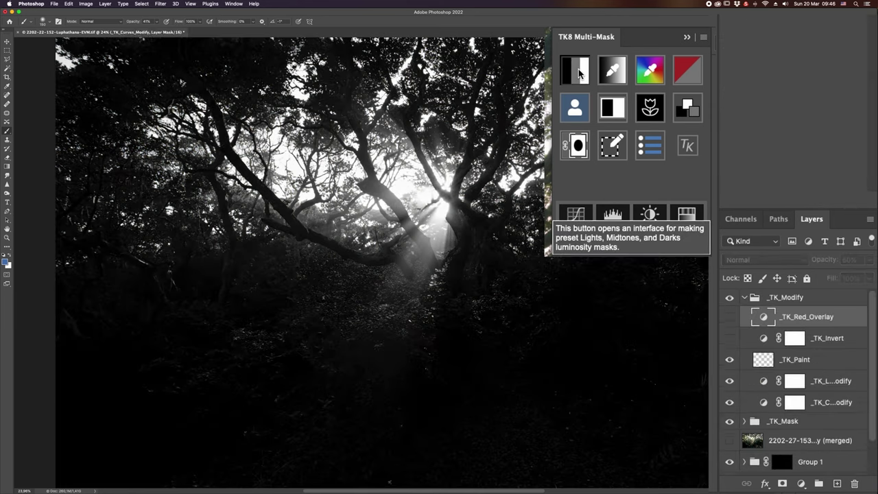
click(579, 72)
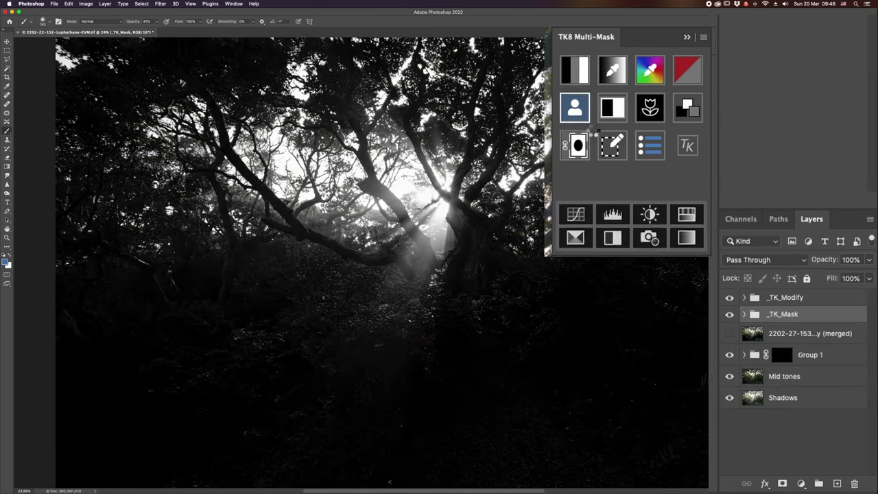
click(648, 118)
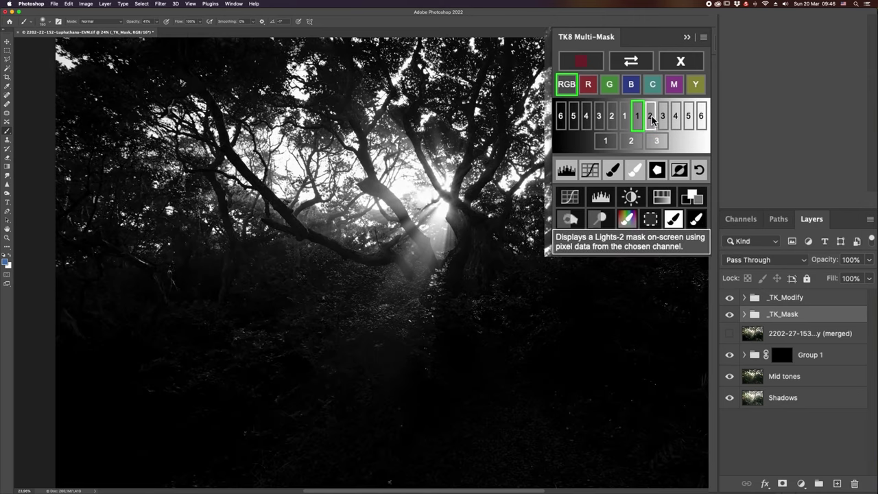
click(638, 115)
click(649, 118)
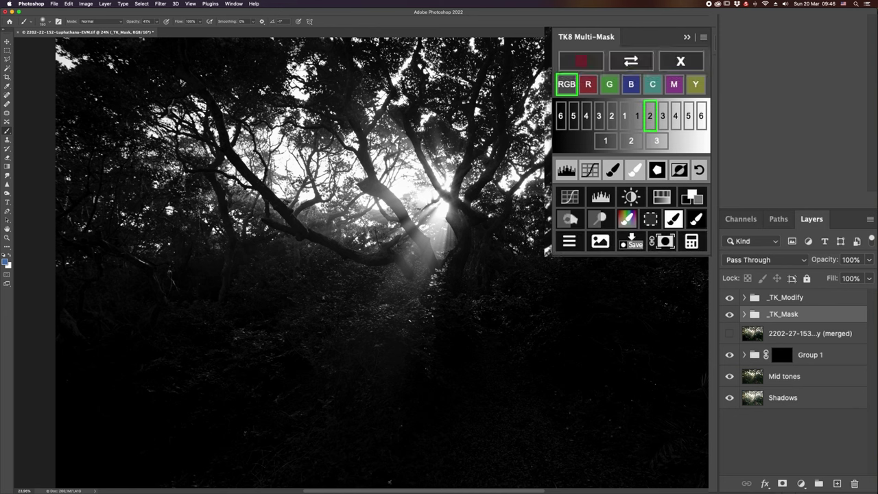
click(679, 59)
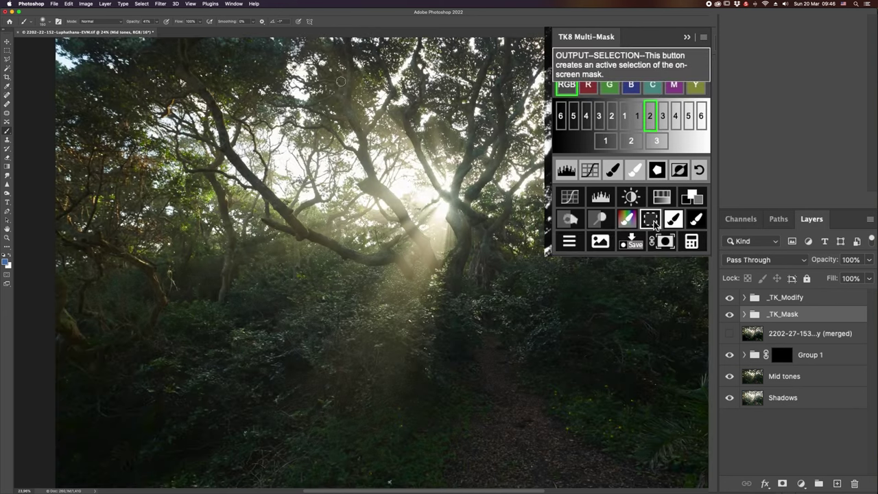
Load the mask as a selection, target Group 1's mask, and make white the foreground colour.
click(650, 222)
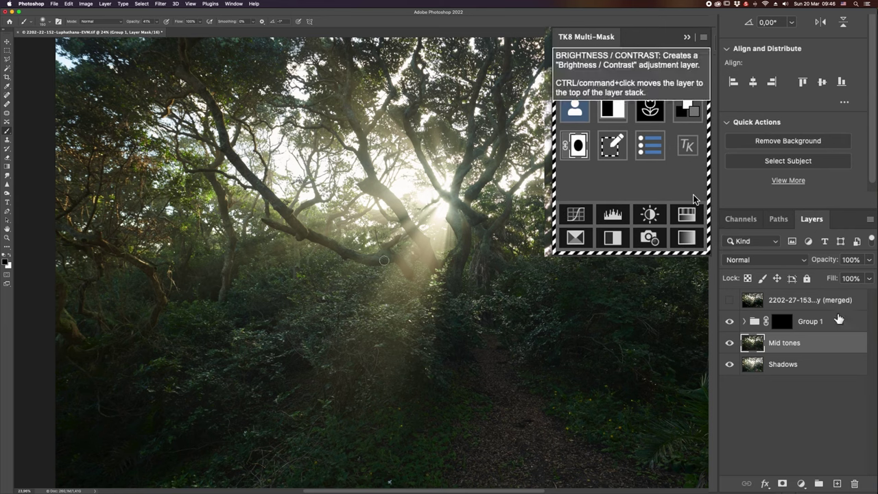
click(784, 326)
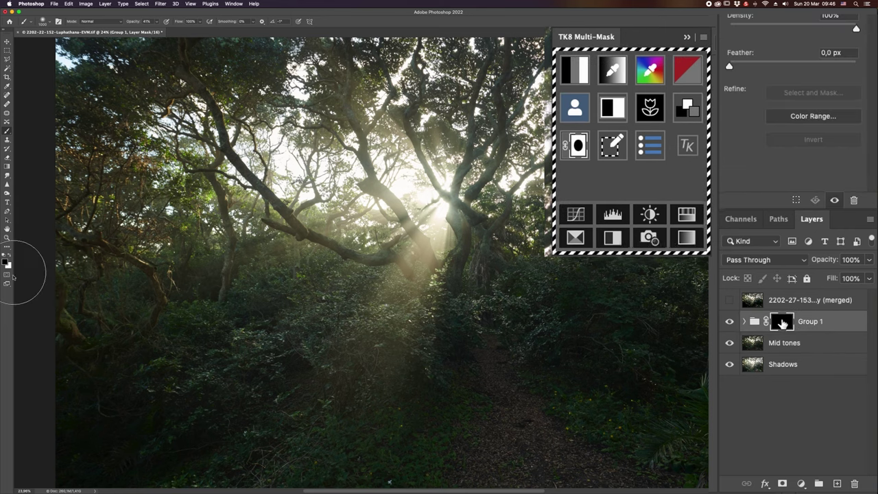
key(x)
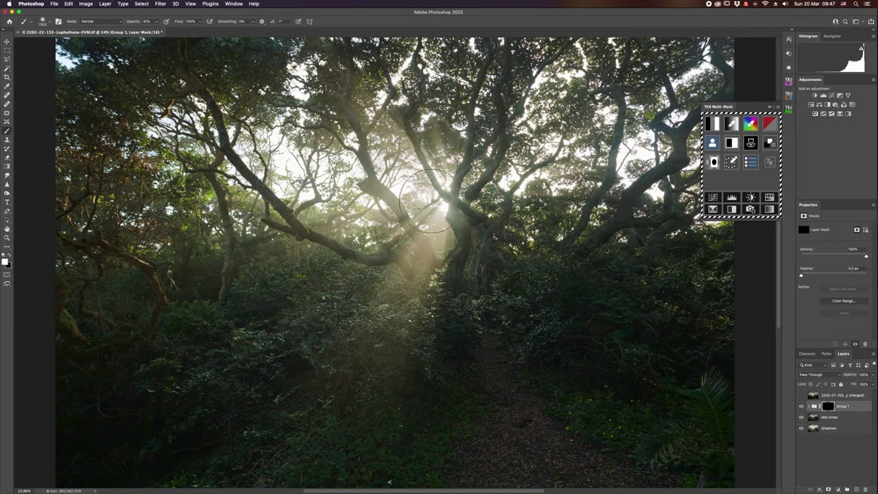
Paint white over the sun rays on Group 1's mask, then view the mask alone.
mouse_move(408, 198)
mouse_down()
mouse_move(295, 175)
mouse_move(274, 148)
mouse_up()
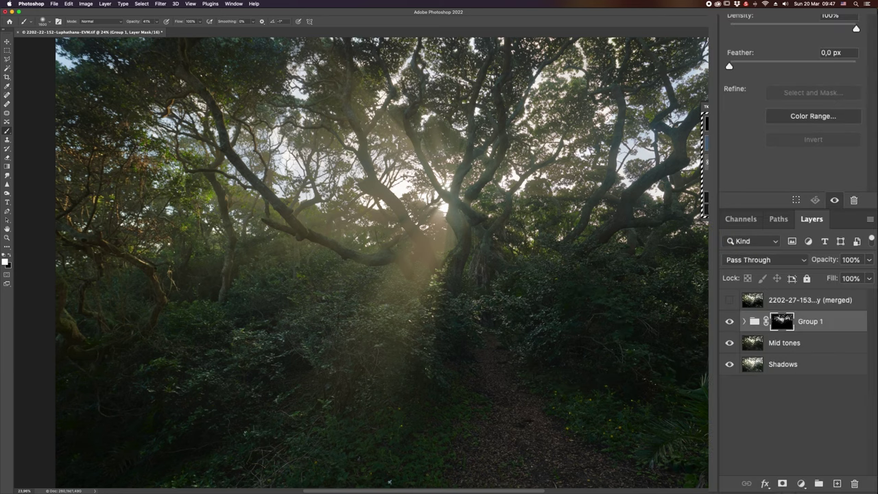
alt+click(782, 320)
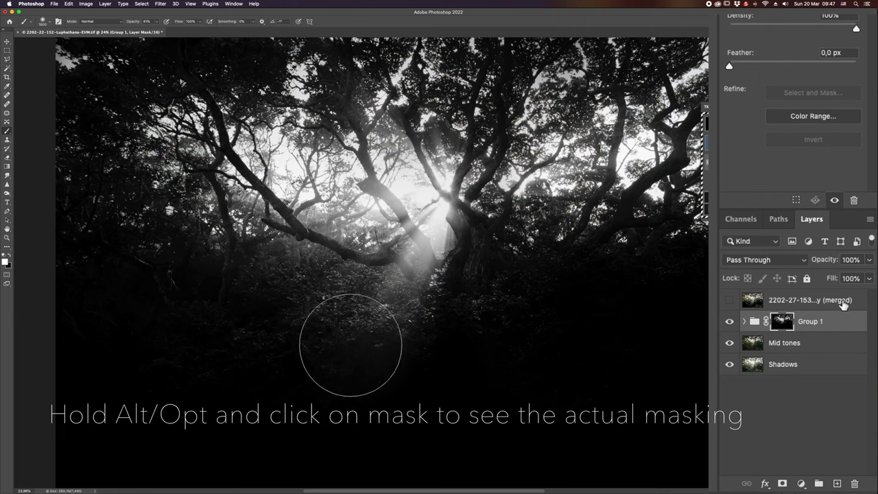
click(782, 321)
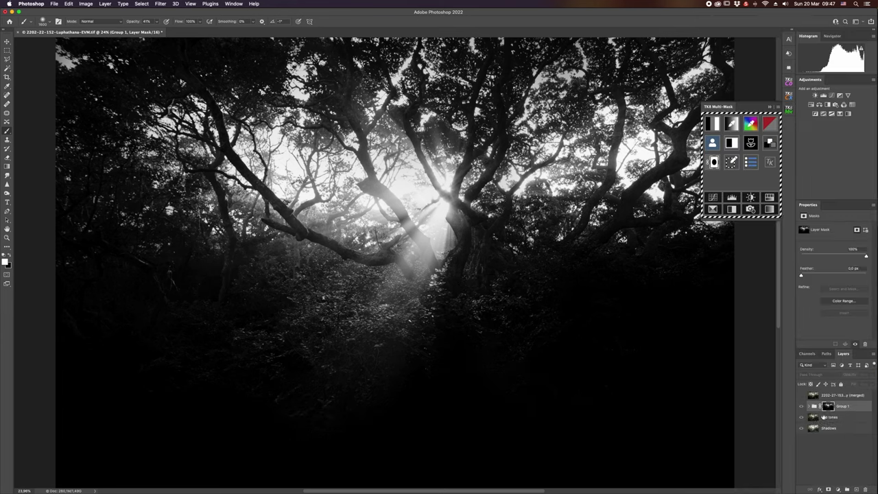
click(821, 419)
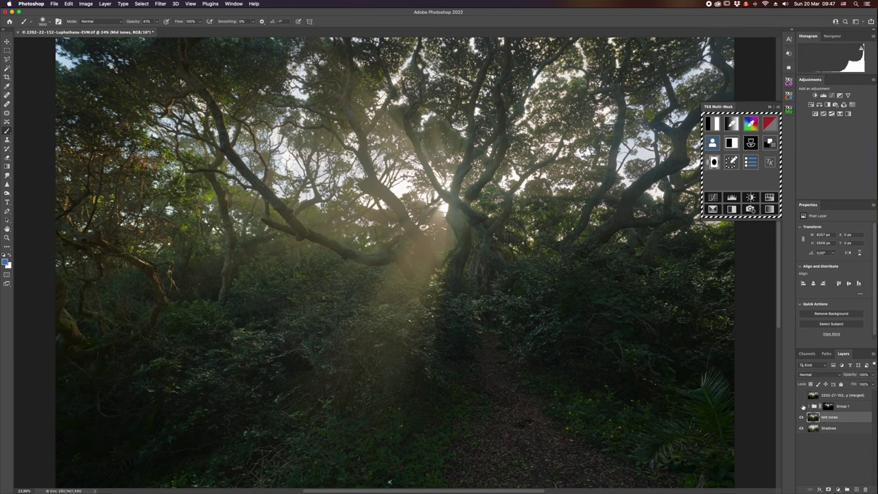
click(801, 406)
click(801, 406)
click(800, 406)
click(800, 406)
click(801, 406)
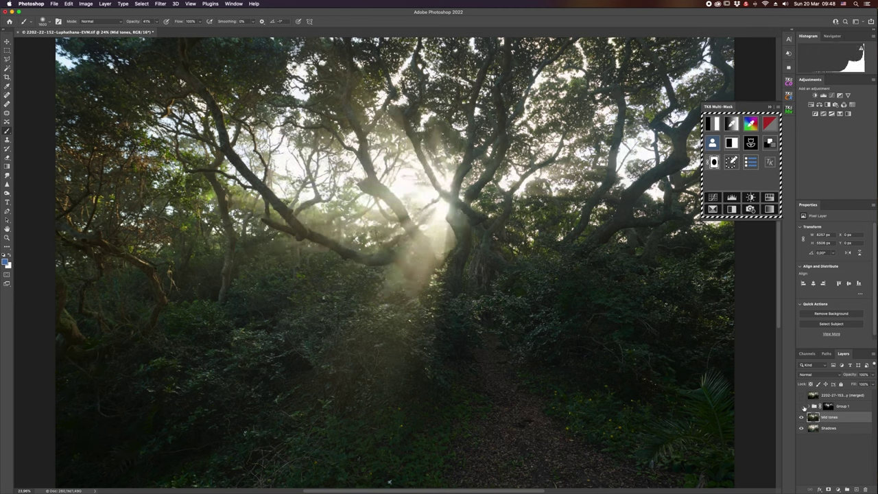
click(800, 406)
click(801, 406)
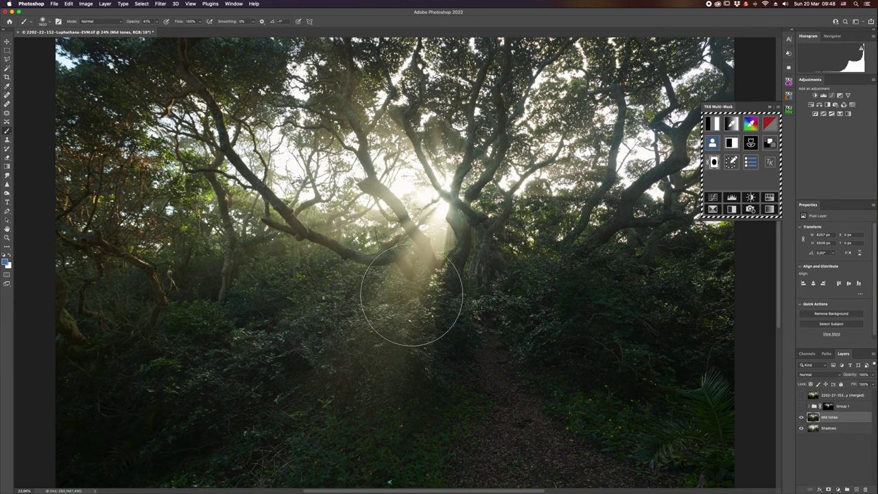
click(801, 406)
click(851, 404)
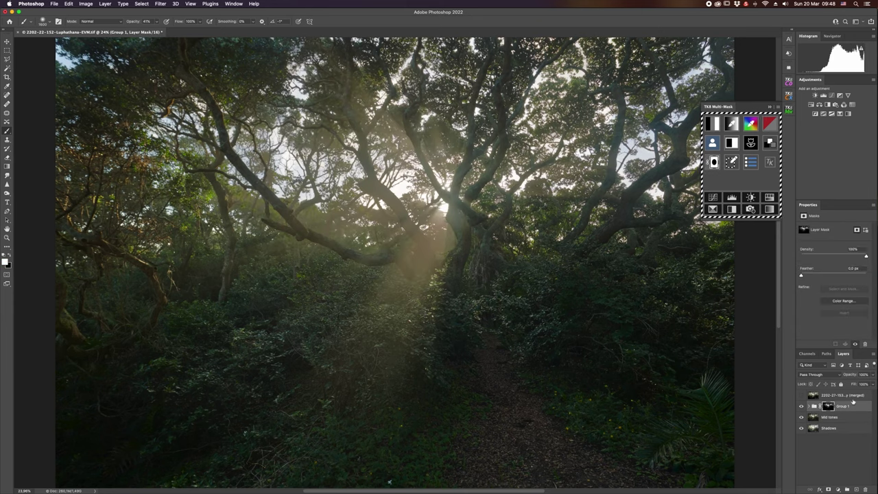
click(801, 406)
click(801, 406)
click(801, 406)
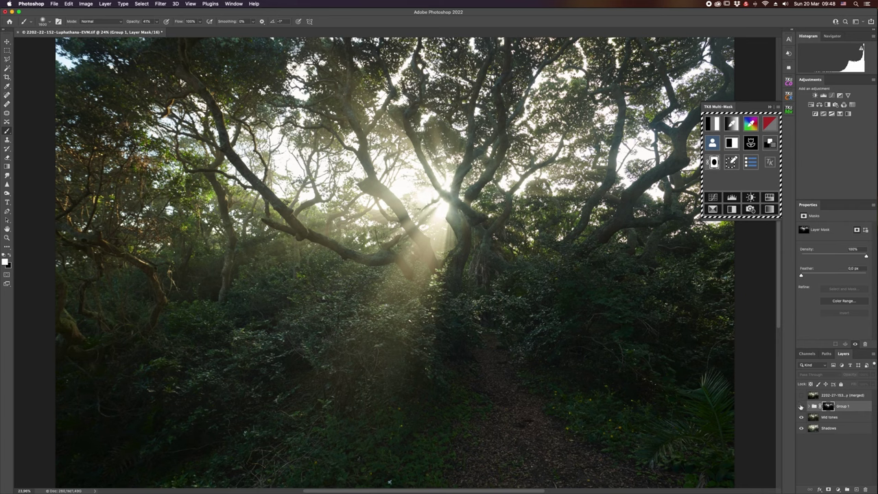
click(801, 405)
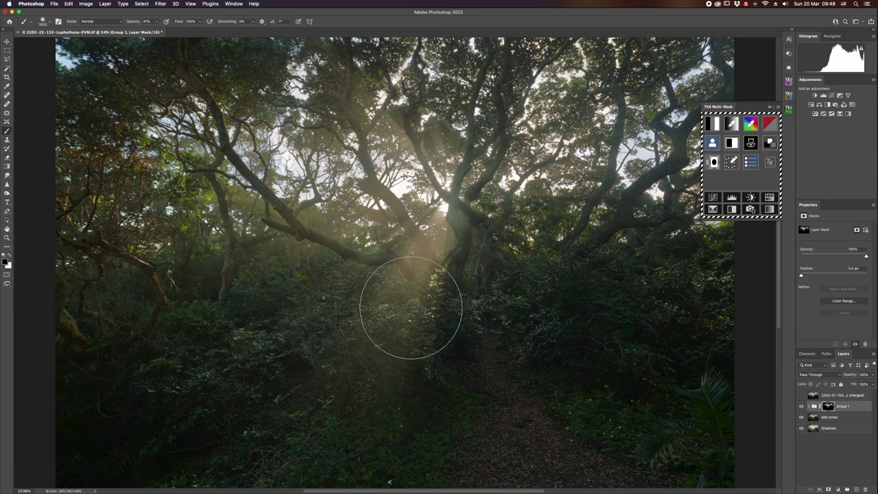
key(bracketleft)
key(bracketleft)
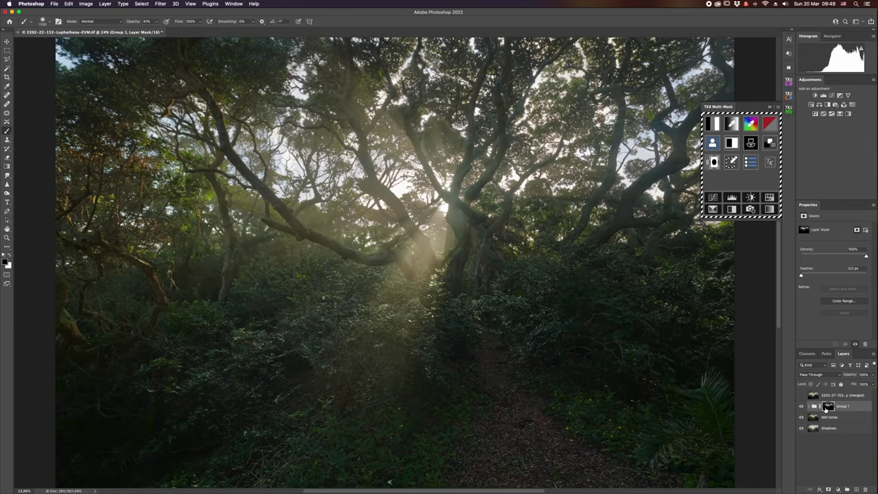
key(alt+bracketleft)
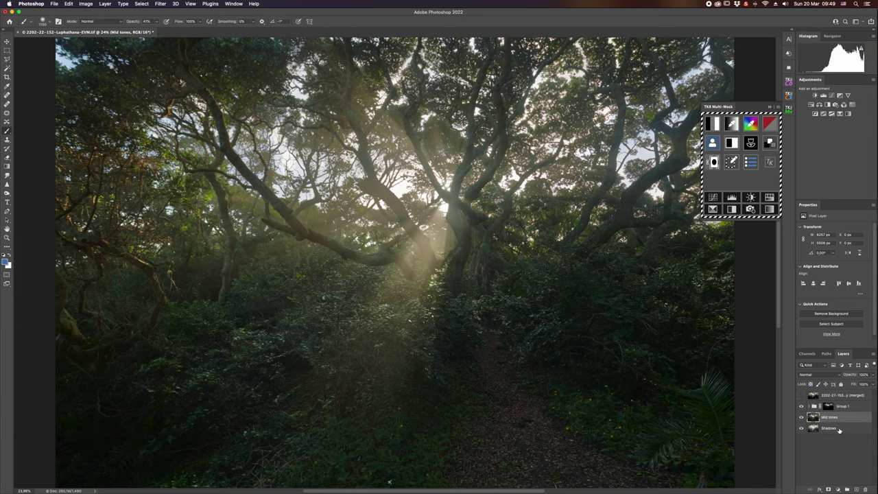
Move the Shadows layer above Group 1 and hide it with an all-black layer mask.
click(838, 430)
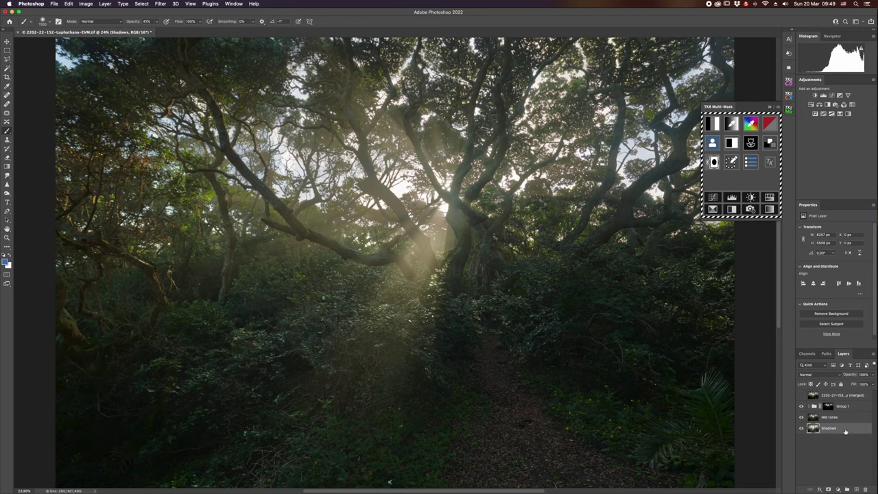
drag(841, 406, 842, 404)
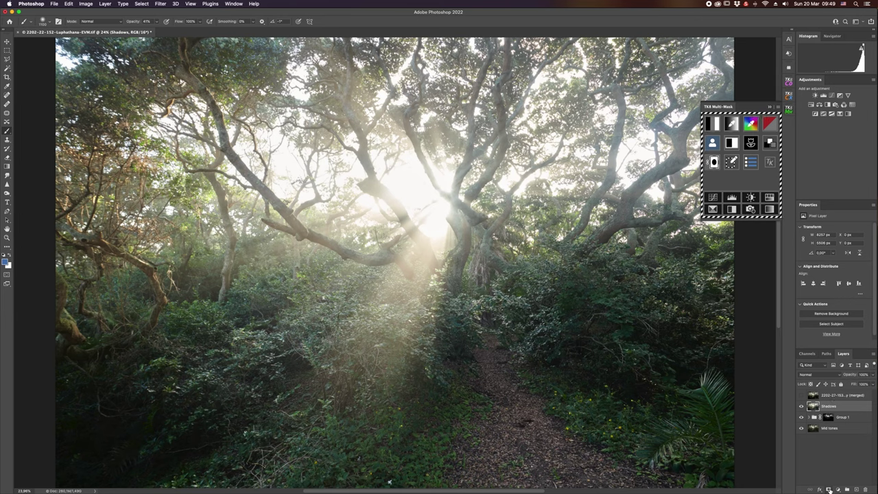
click(828, 489)
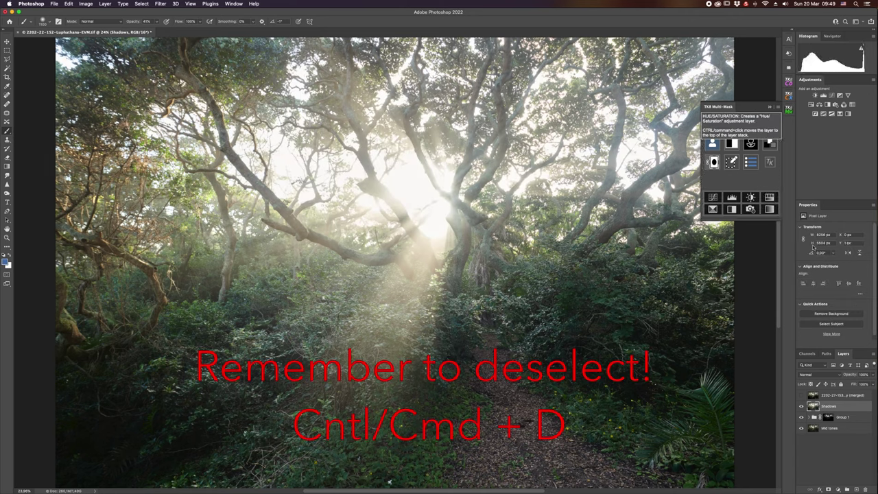
alt+click(828, 488)
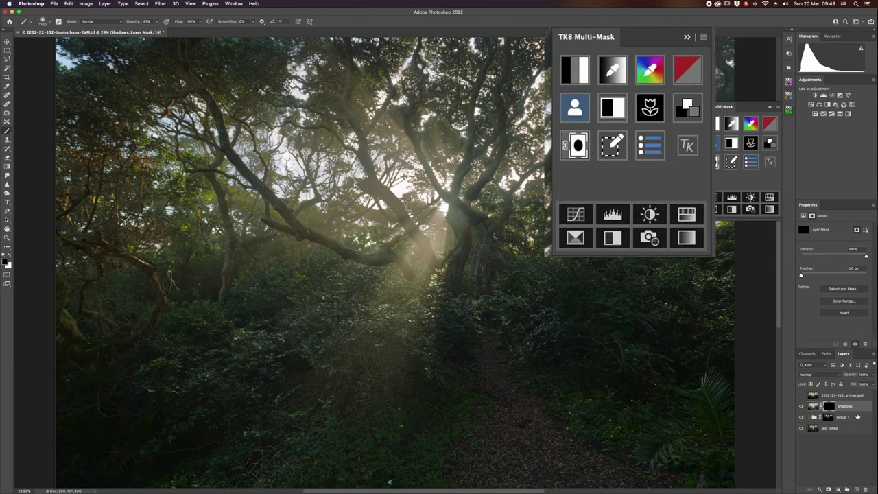
Build a TK8 Zone mask sampled from the foliage and turn it into an active selection.
click(716, 127)
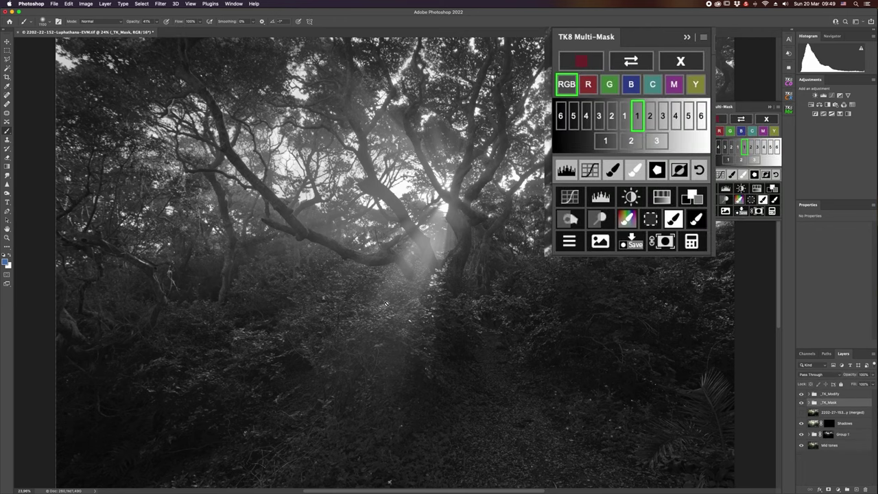
click(679, 61)
click(613, 70)
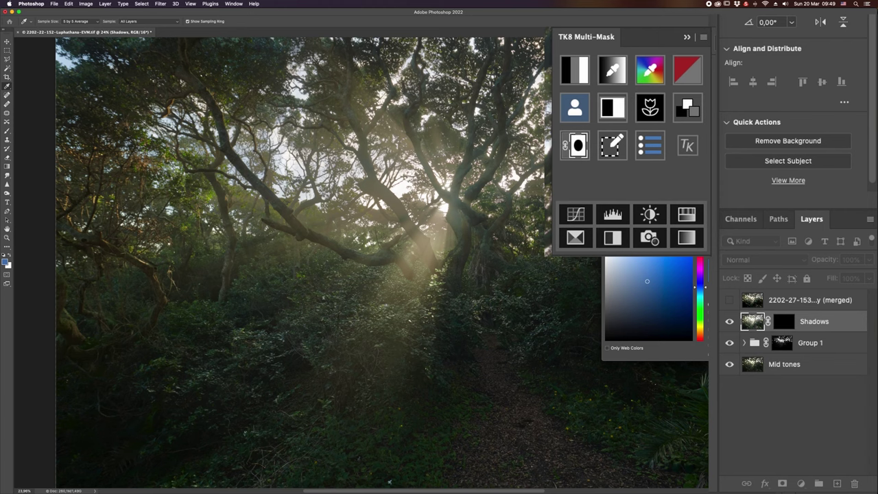
click(389, 305)
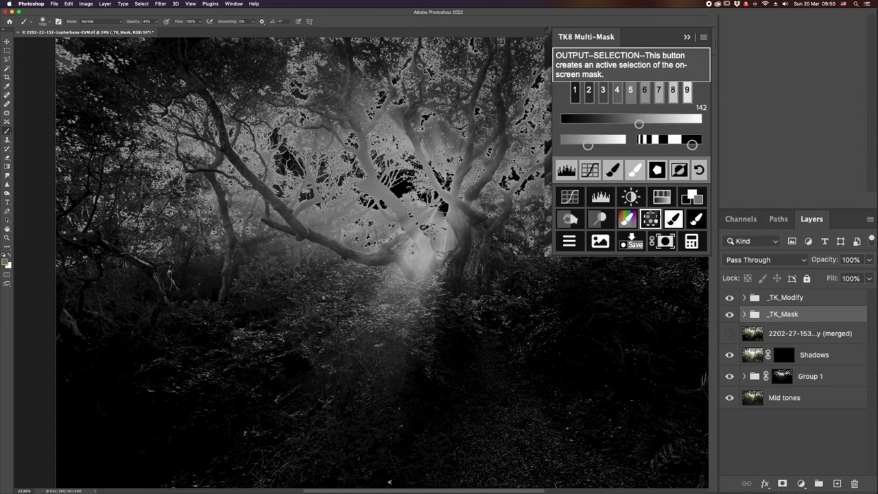
click(649, 218)
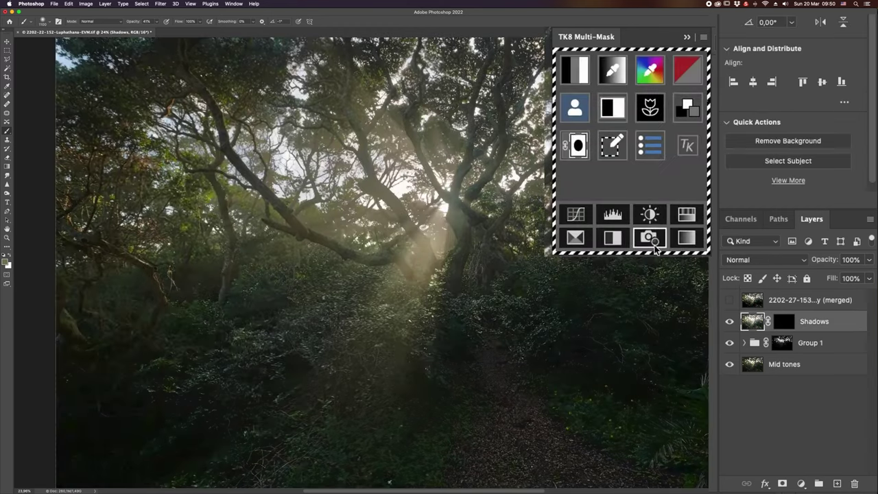
Paint white at 20% opacity on the Shadows mask through the lower foliage and under the light rays.
click(786, 326)
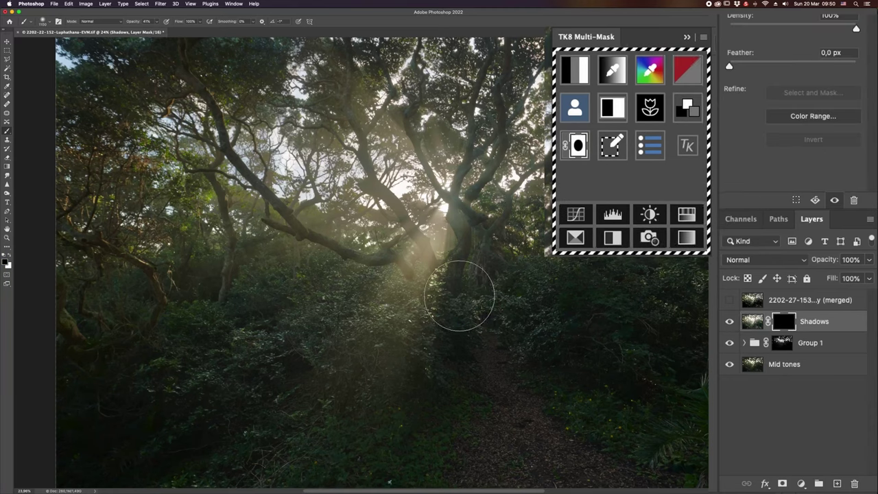
key(x)
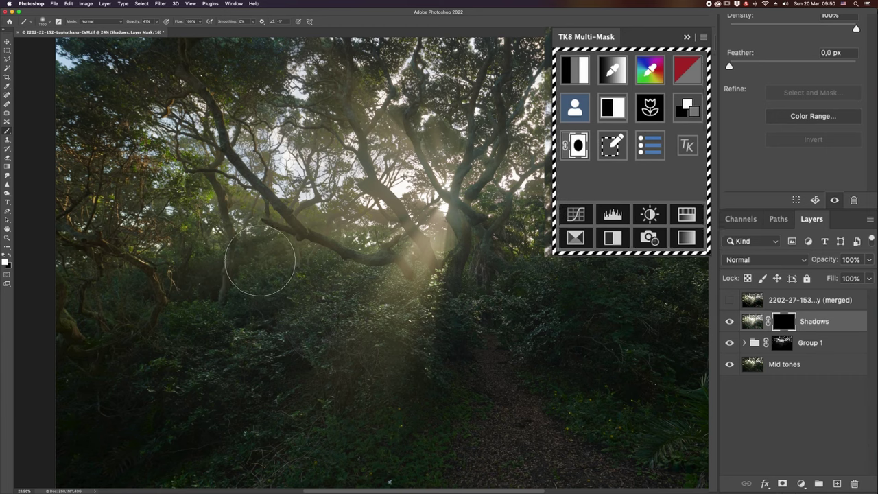
key(2)
mouse_move(350, 233)
mouse_down()
mouse_move(455, 326)
mouse_move(402, 314)
mouse_move(323, 346)
mouse_move(324, 336)
mouse_move(243, 390)
mouse_move(407, 319)
mouse_move(407, 333)
mouse_move(402, 306)
mouse_move(294, 363)
mouse_up()
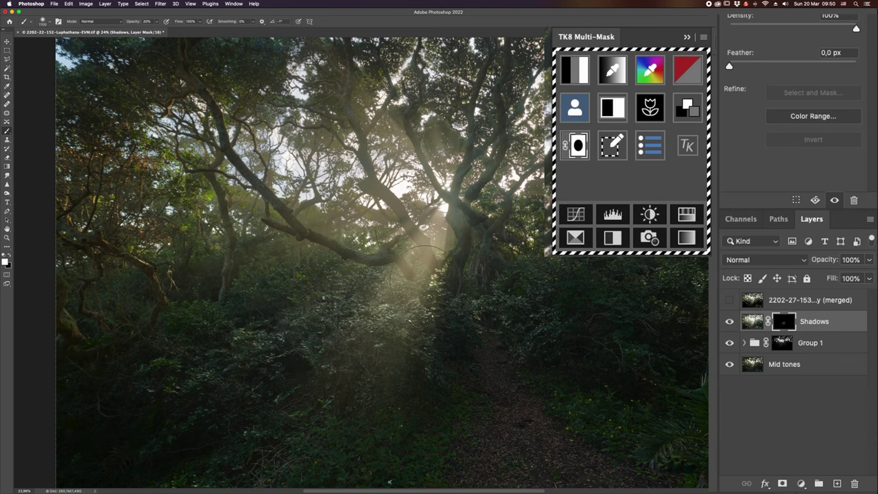
key([)
key([)
mouse_move(419, 260)
mouse_down()
mouse_move(431, 308)
mouse_move(416, 277)
mouse_up()
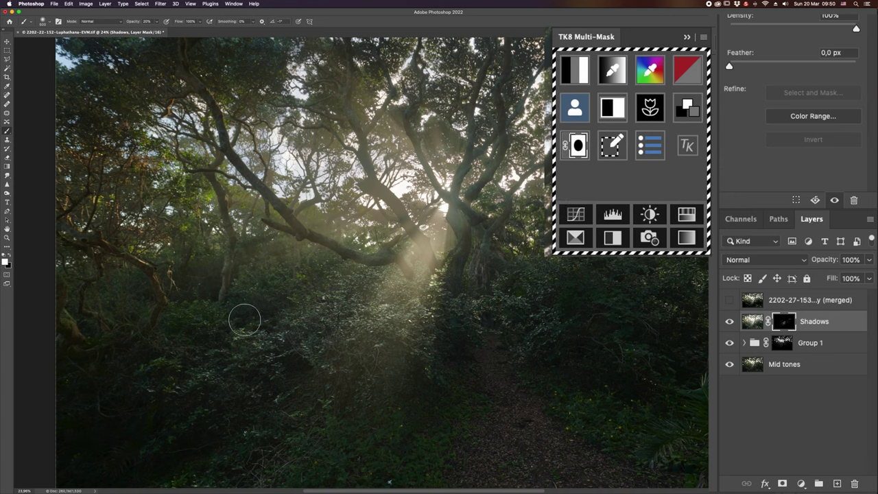
key(bracketright)
key(bracketright)
key(bracketright)
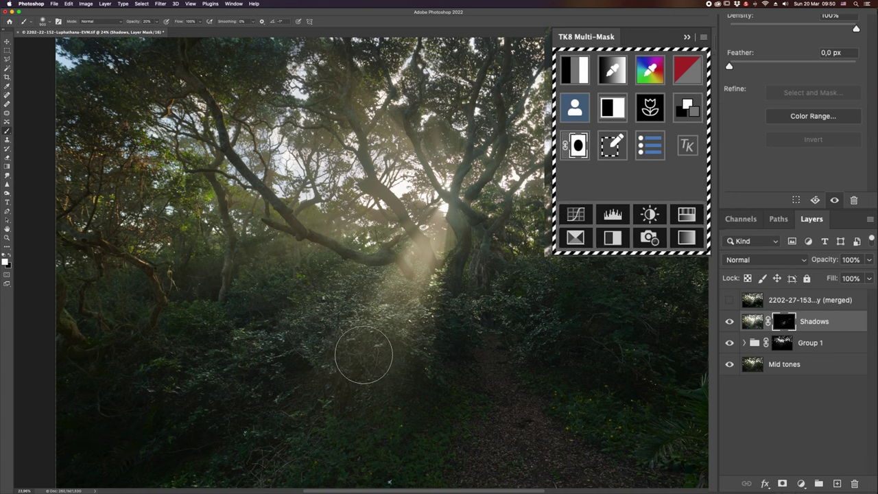